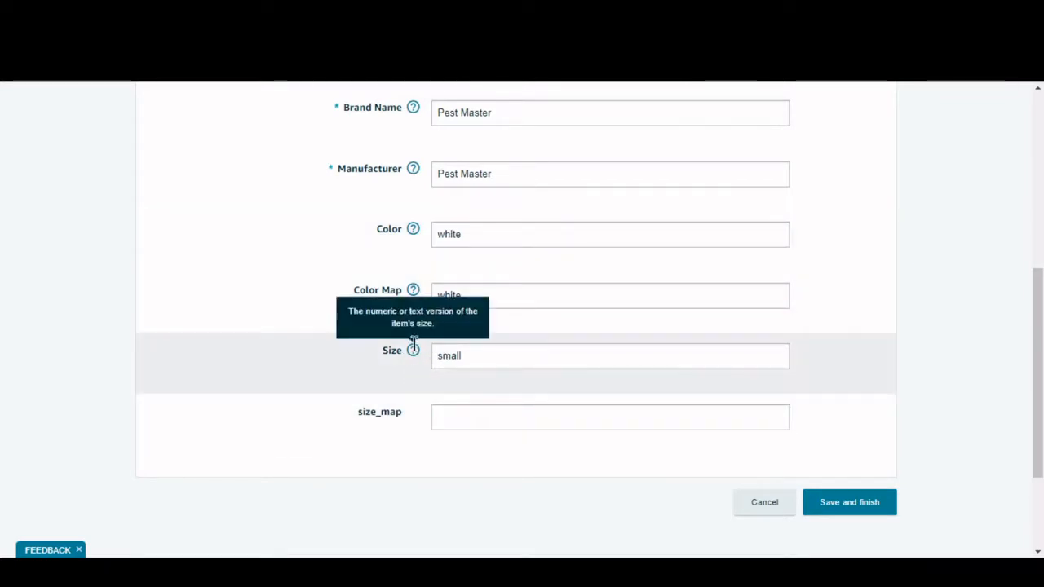
Step: Set the product's size_map value to Small
left_click(450, 423)
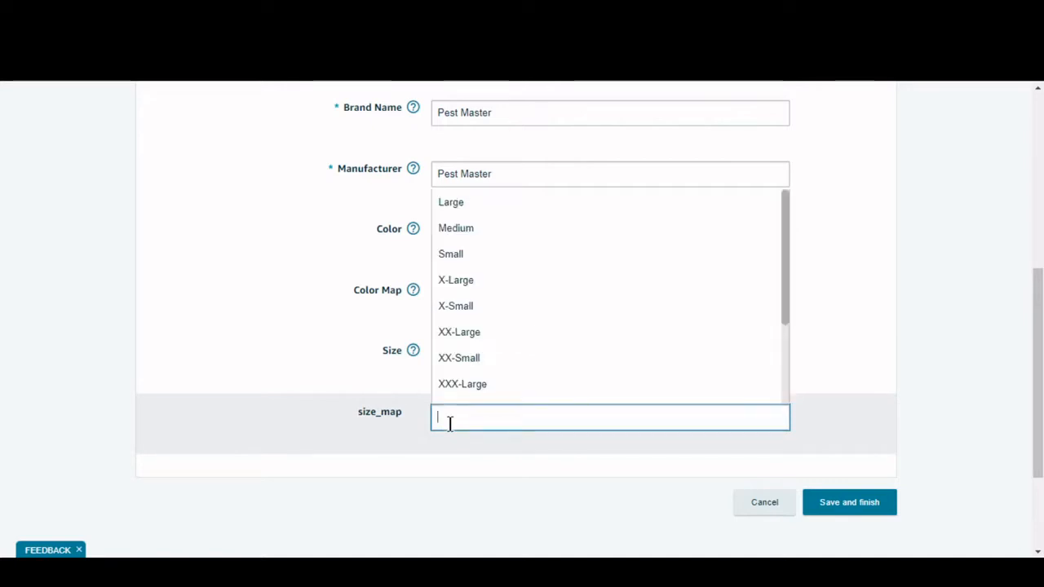
left_click(461, 255)
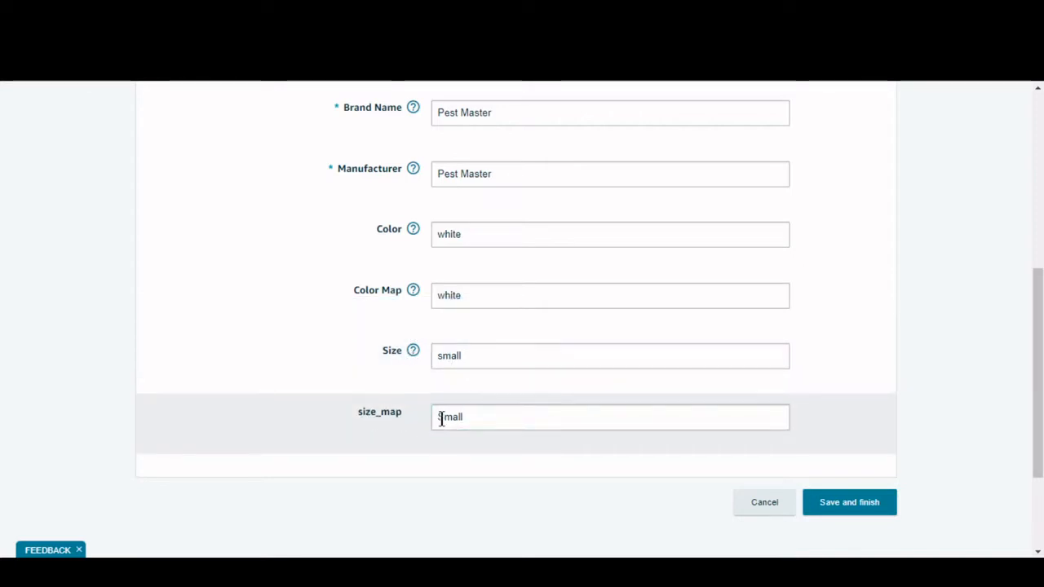
Step: Review the package quantity variations with their product IDs, conditions, prices and quantities
left_click_drag(1038, 430, 1030, 224)
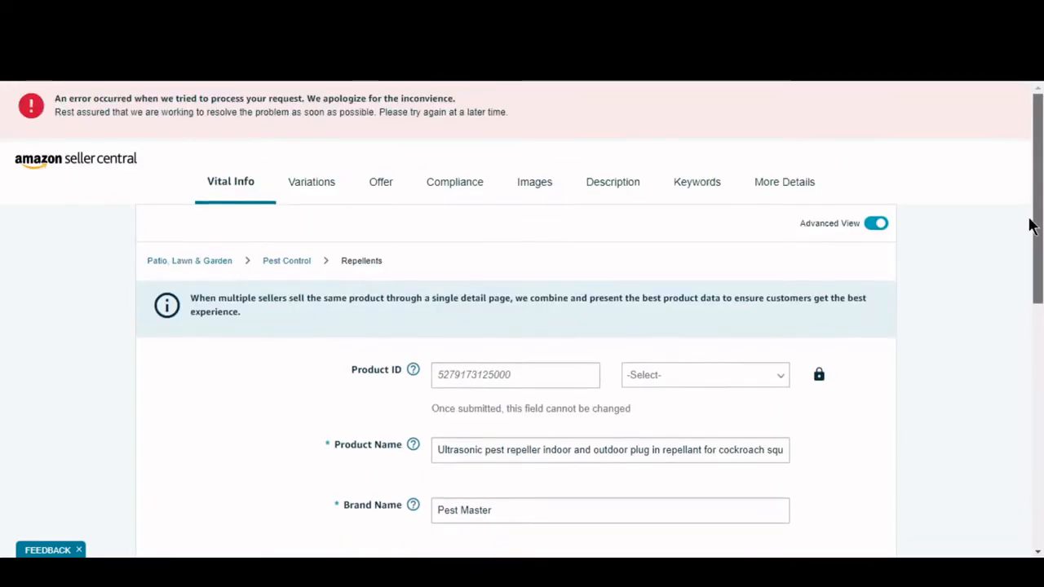
left_click(309, 184)
left_click_drag(1039, 187, 1043, 432)
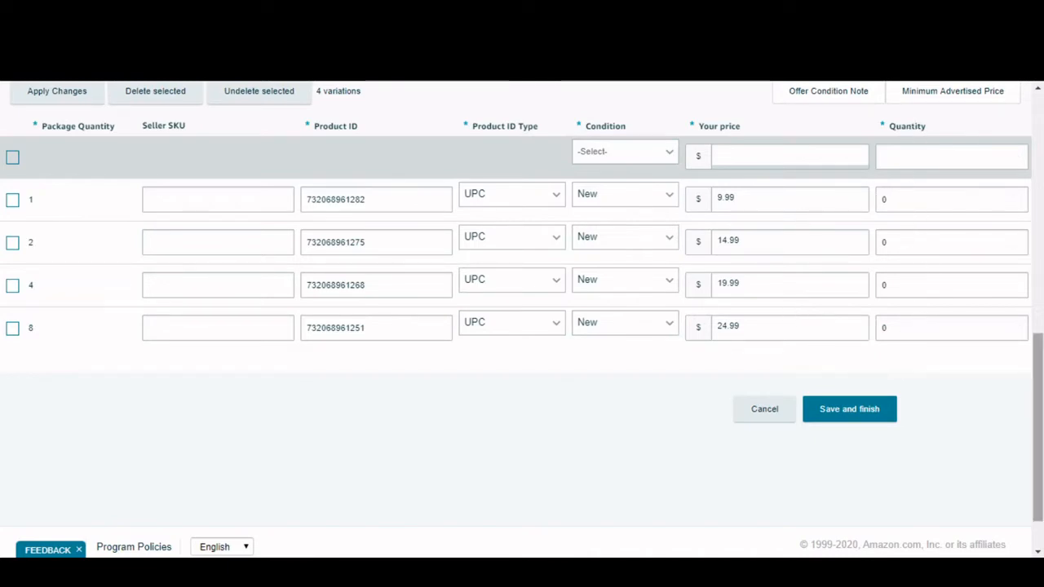
left_click_drag(1038, 459, 1041, 243)
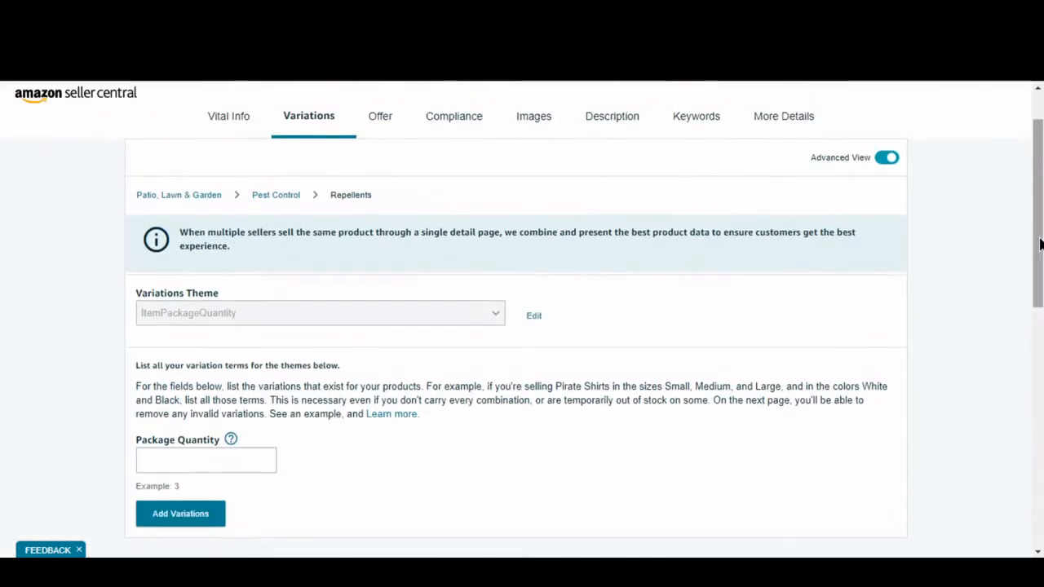
Step: In the offer details, enable Offering Can Be Gift Messaged and Is Gift Wrap Available
left_click(379, 116)
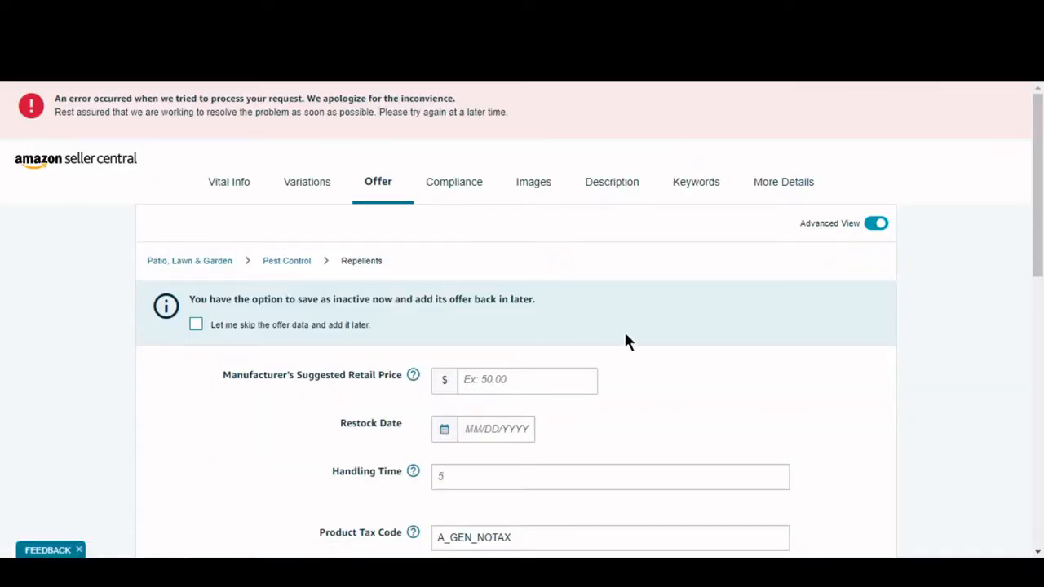
scroll(1026, 201, "down", 2)
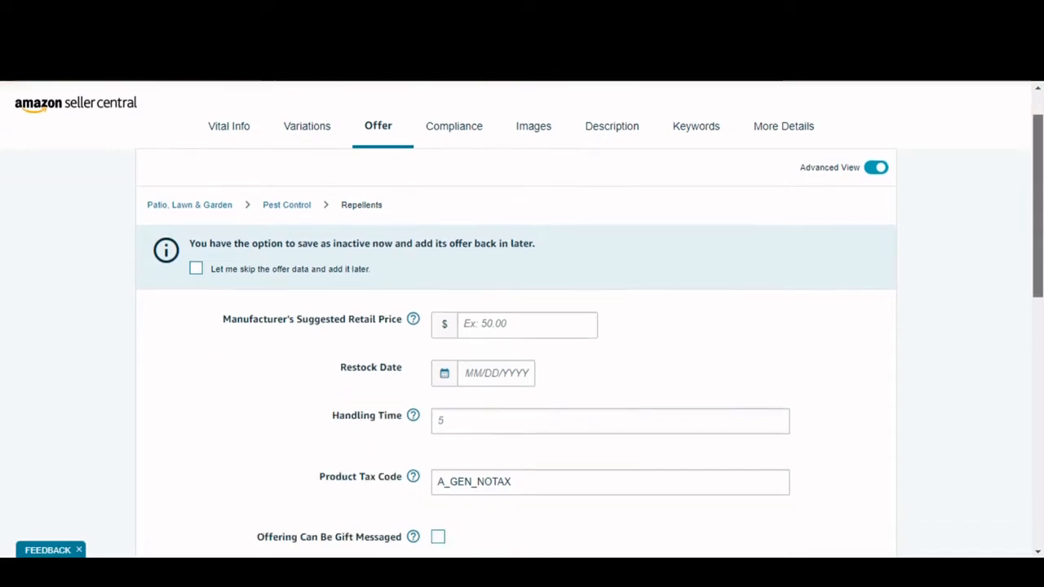
scroll(481, 279, "down", 2)
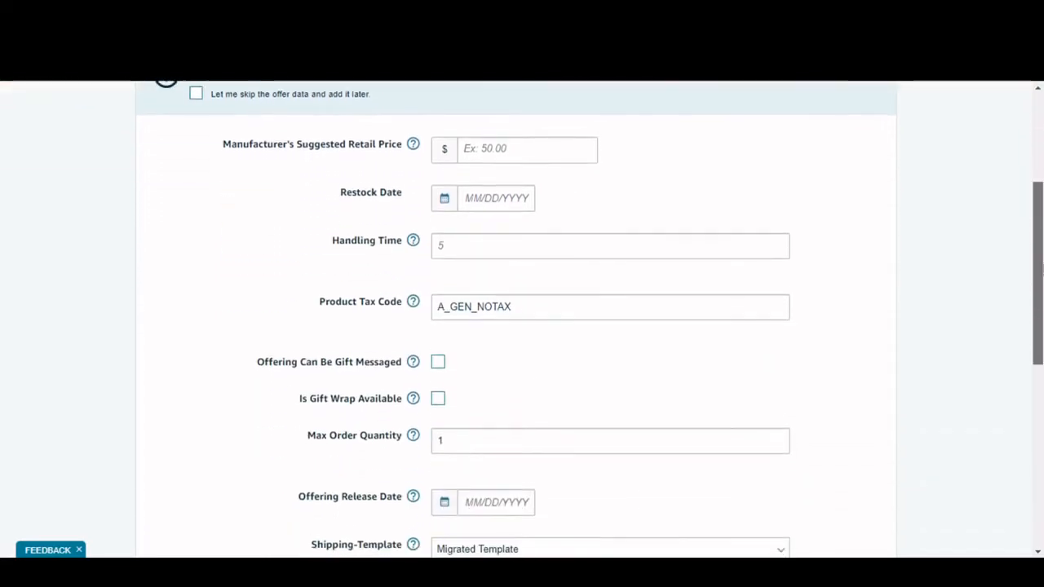
left_click(441, 298)
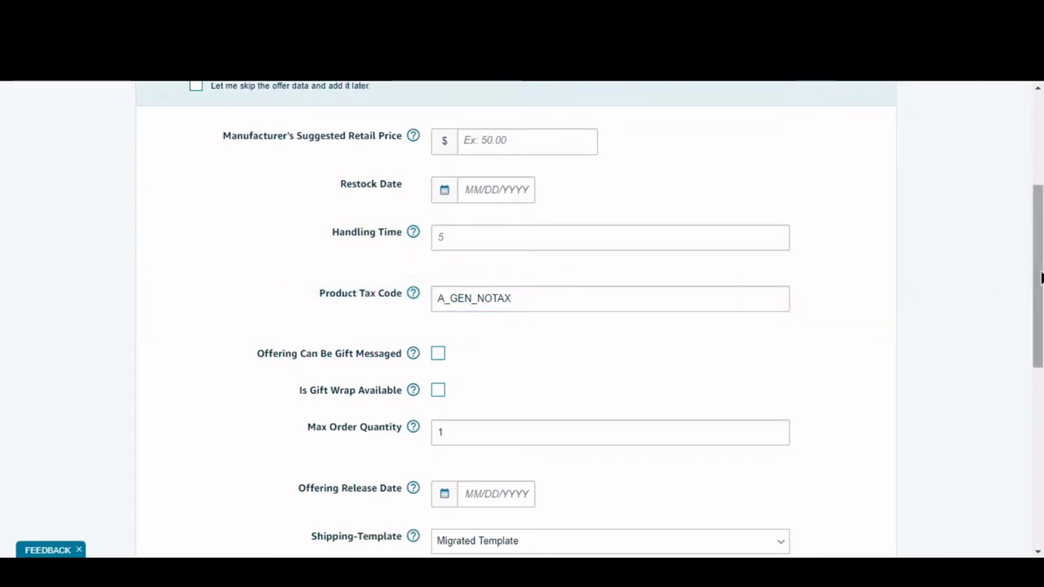
scroll(1042, 278, "down", 1)
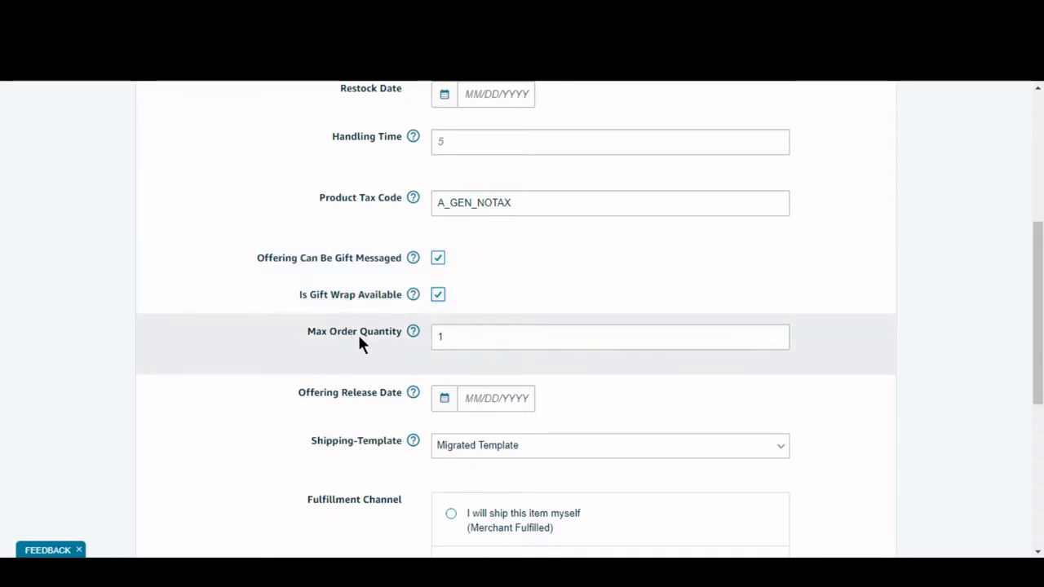
Step: Set the max order quantity to 1 and the fulfillment channel to Fulfilled by Amazon
left_click(439, 339)
type("1")
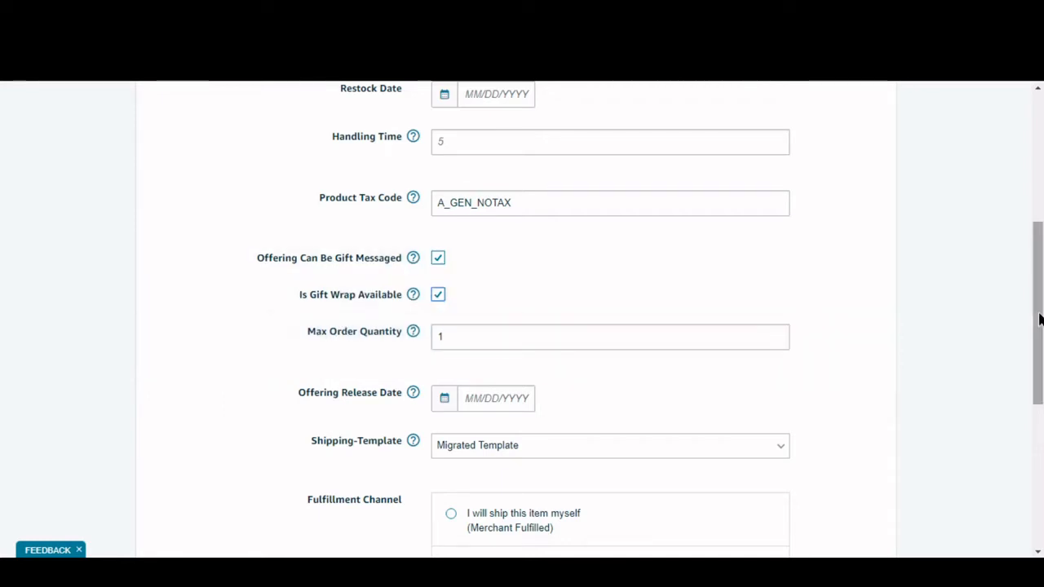
left_click_drag(1041, 318, 1039, 375)
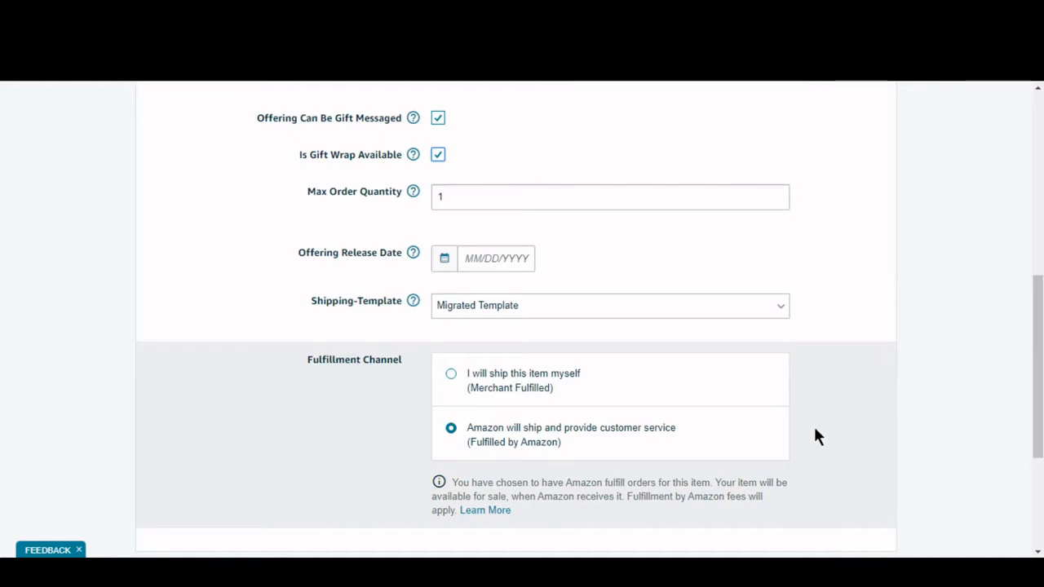
Step: Examine the compliance fields, including the battery weight units and the options for whether the product uses batteries
left_click_drag(1039, 418, 1039, 212)
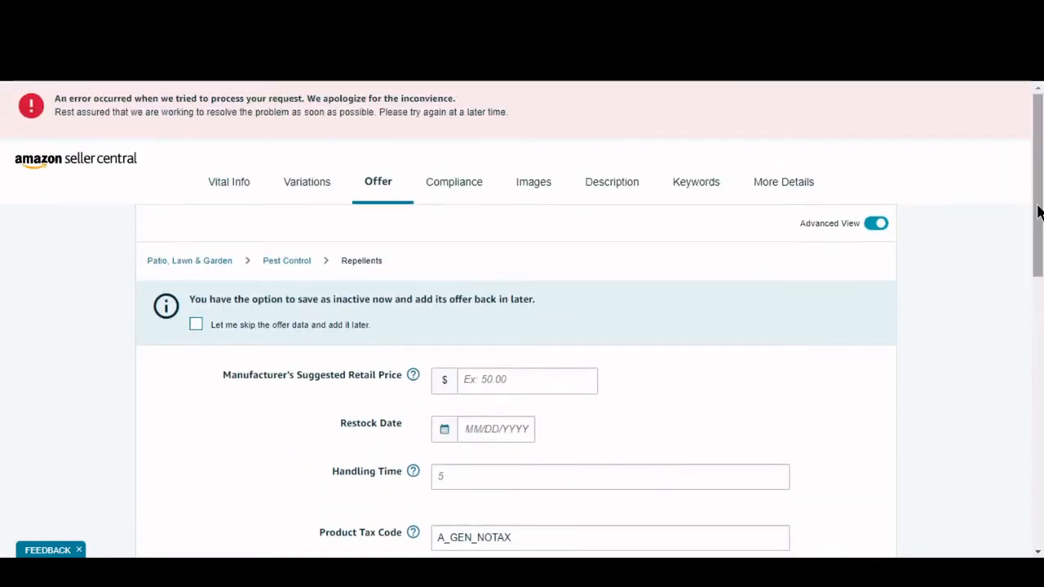
left_click(451, 181)
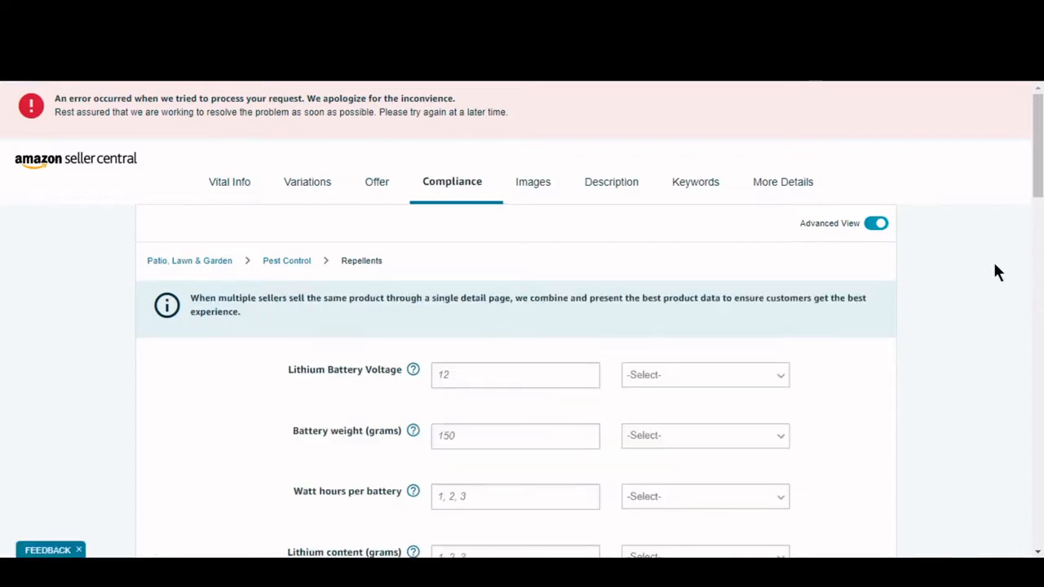
left_click_drag(1042, 168, 1042, 206)
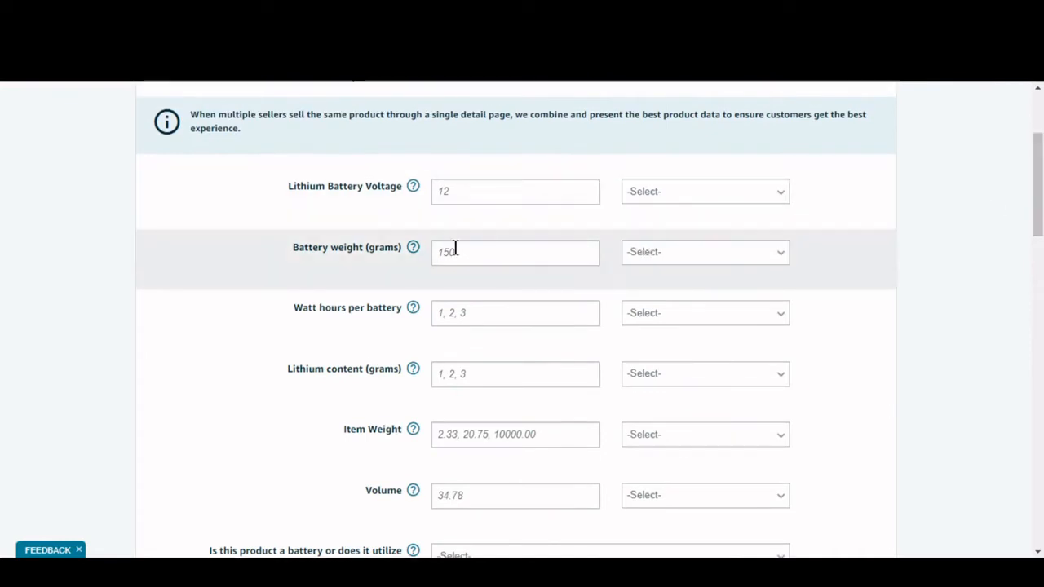
left_click(648, 256)
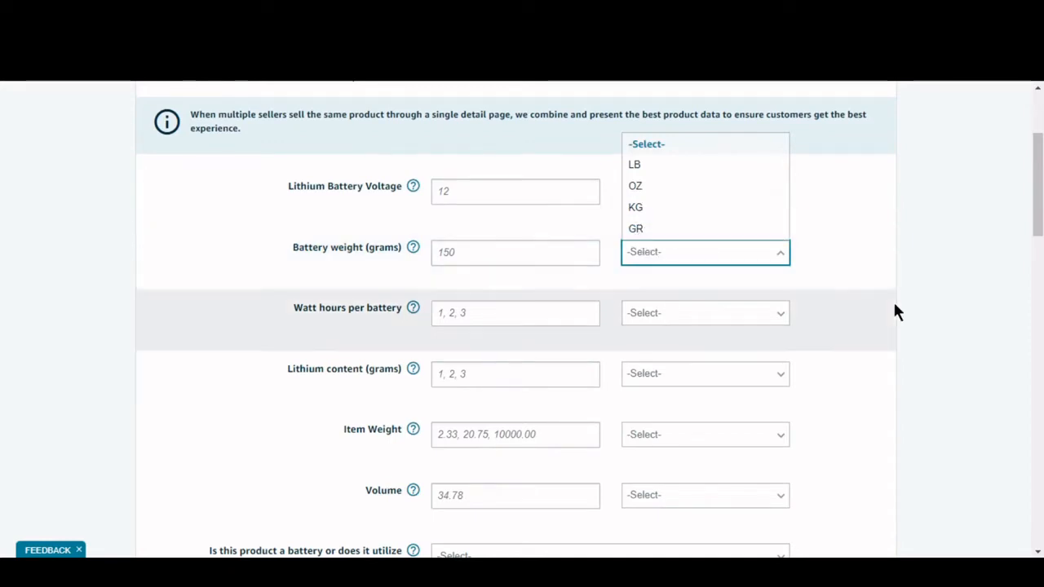
left_click(985, 297)
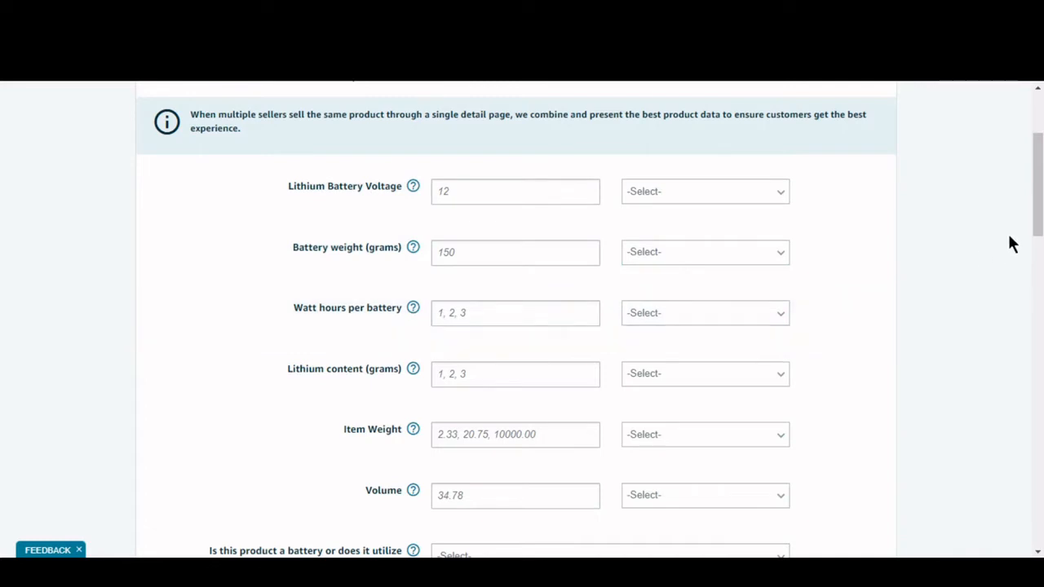
scroll(1020, 237, "down", 2)
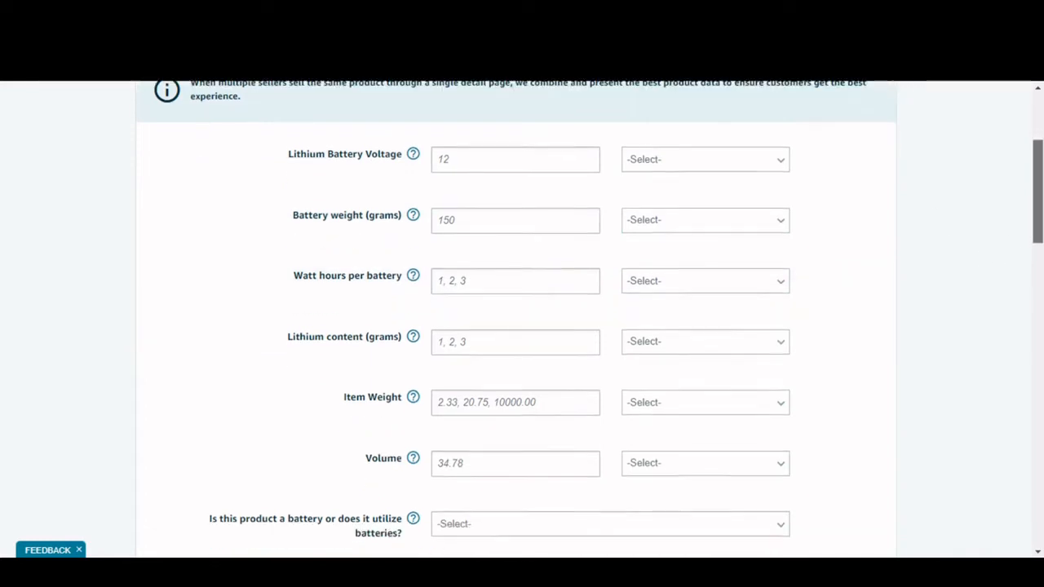
scroll(626, 318, "down", 3)
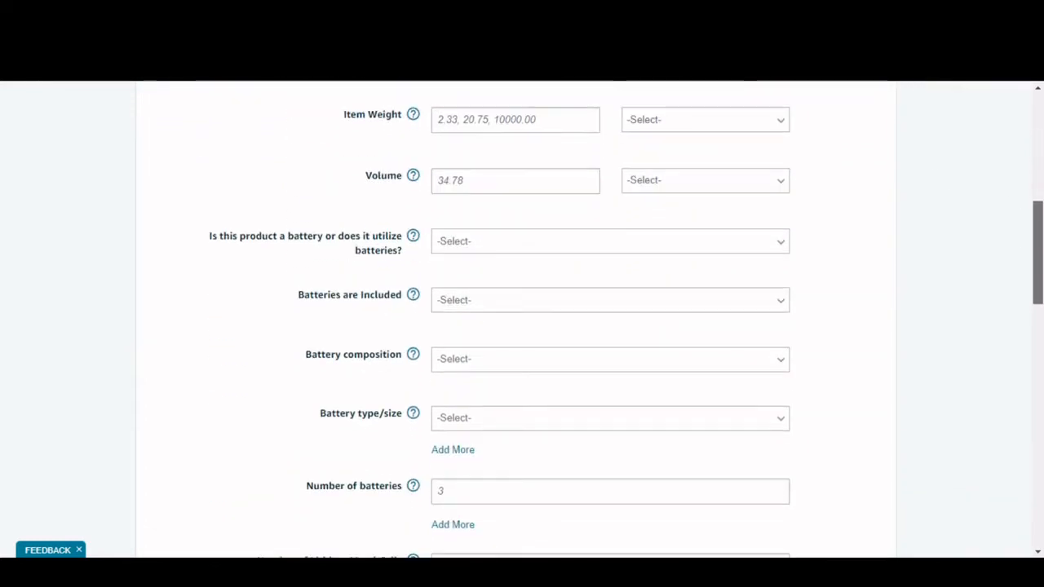
left_click(543, 261)
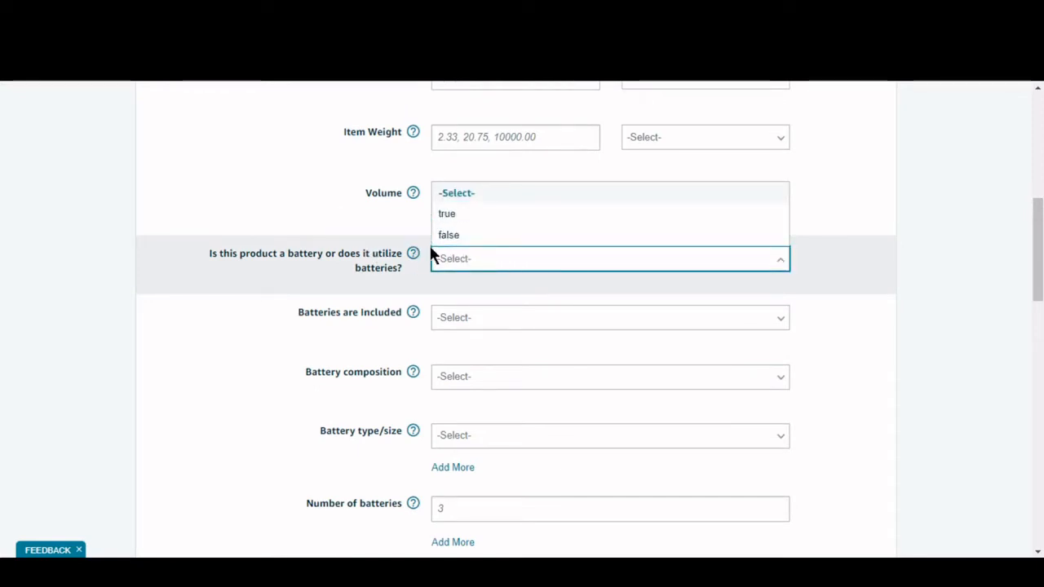
left_click(888, 269)
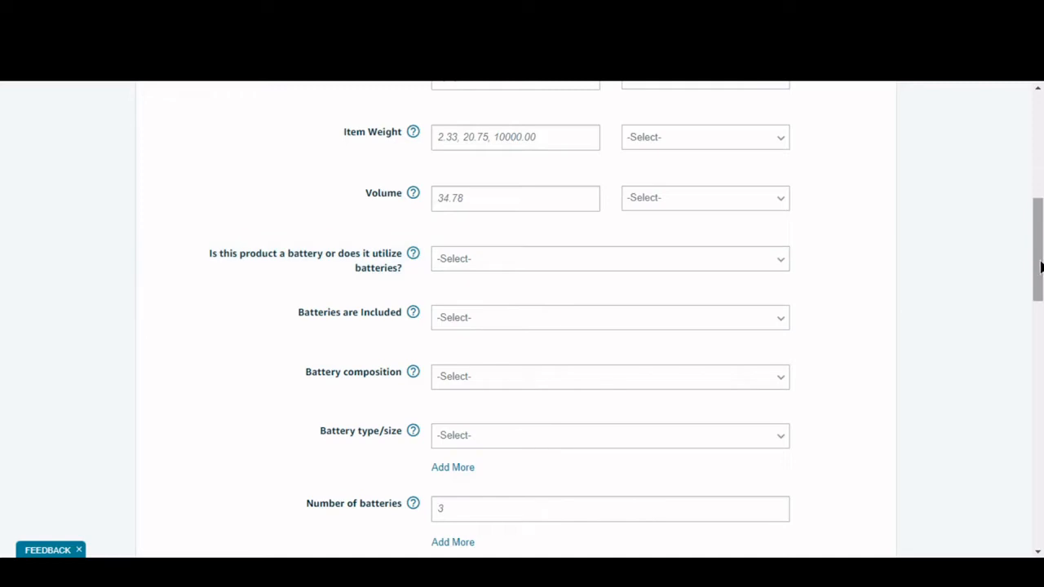
Step: Examine the upload slots for the main image and the additional product images
left_click_drag(1032, 277, 1040, 101)
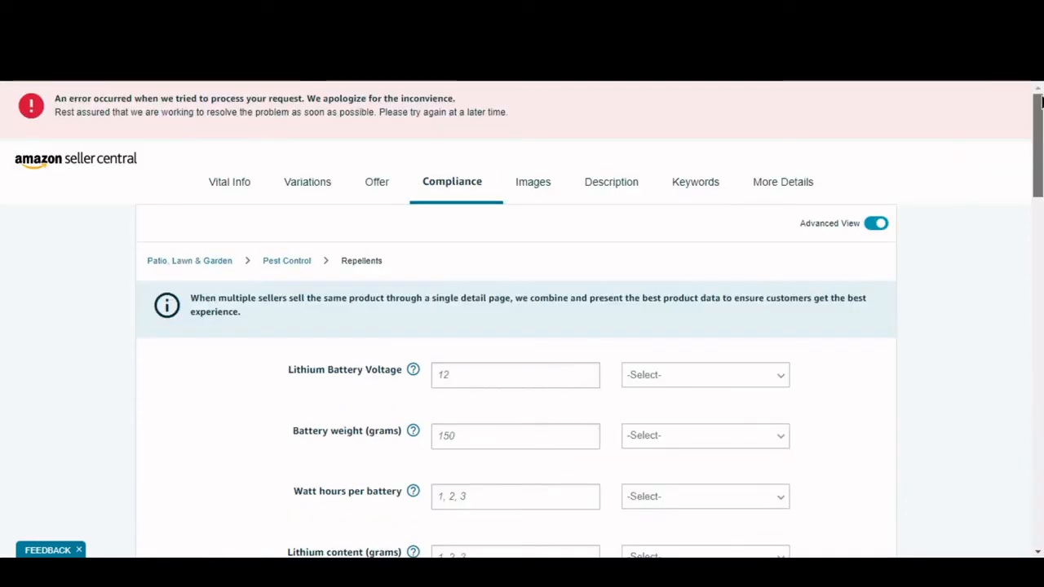
left_click(540, 188)
left_click_drag(1037, 192, 1037, 223)
scroll(568, 234, "down", 2)
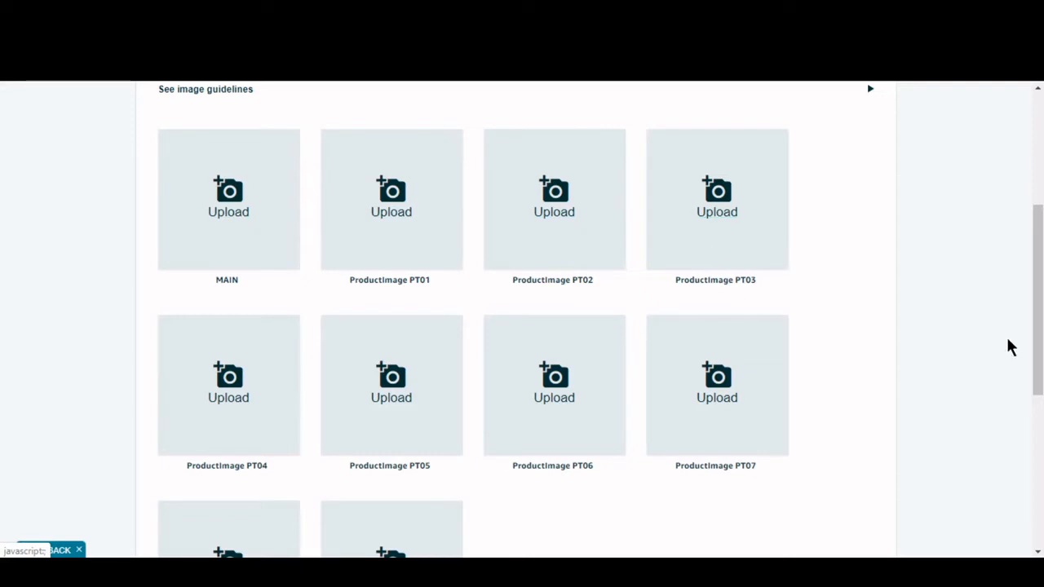
left_click_drag(1039, 342, 1041, 330)
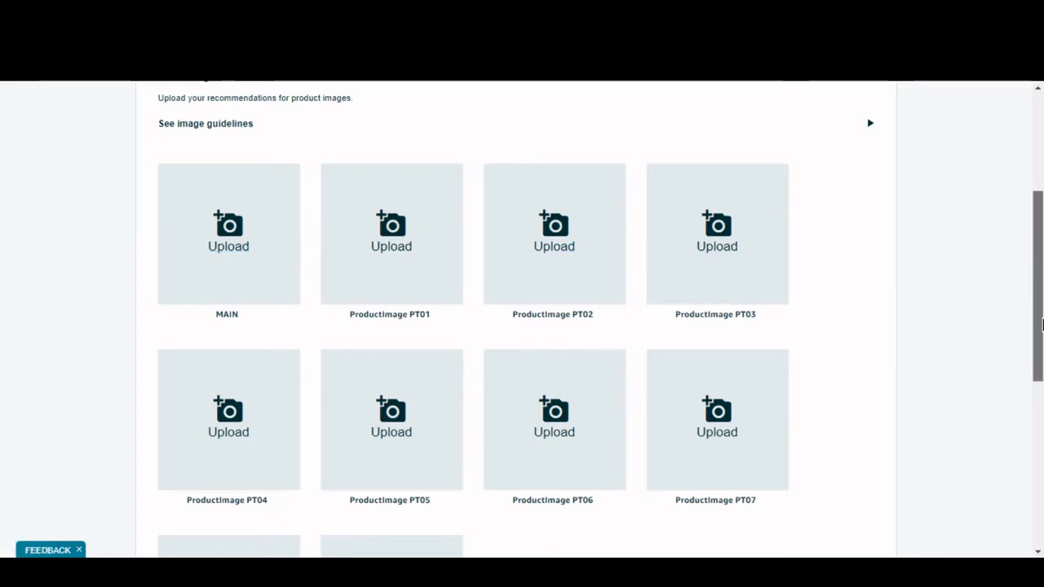
Step: Review the listing's product description and its key product features
scroll(673, 204, "up", 3)
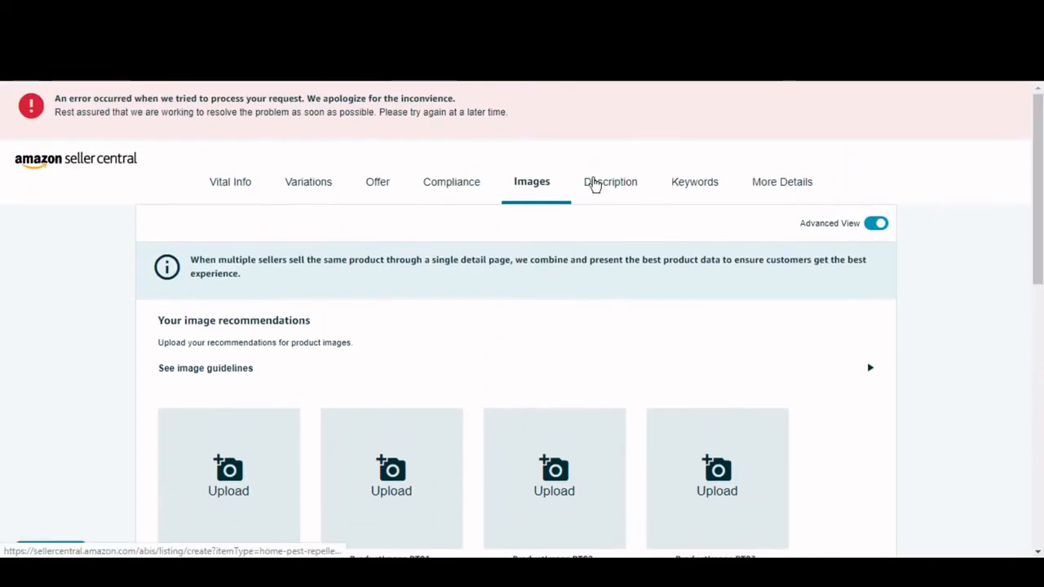
left_click(599, 186)
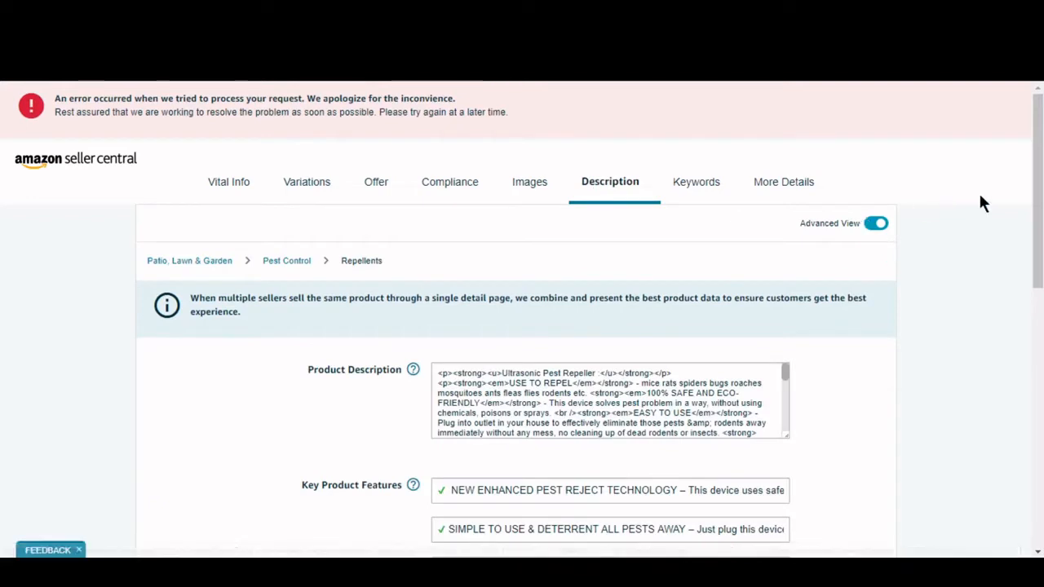
scroll(1040, 190, "down", 2)
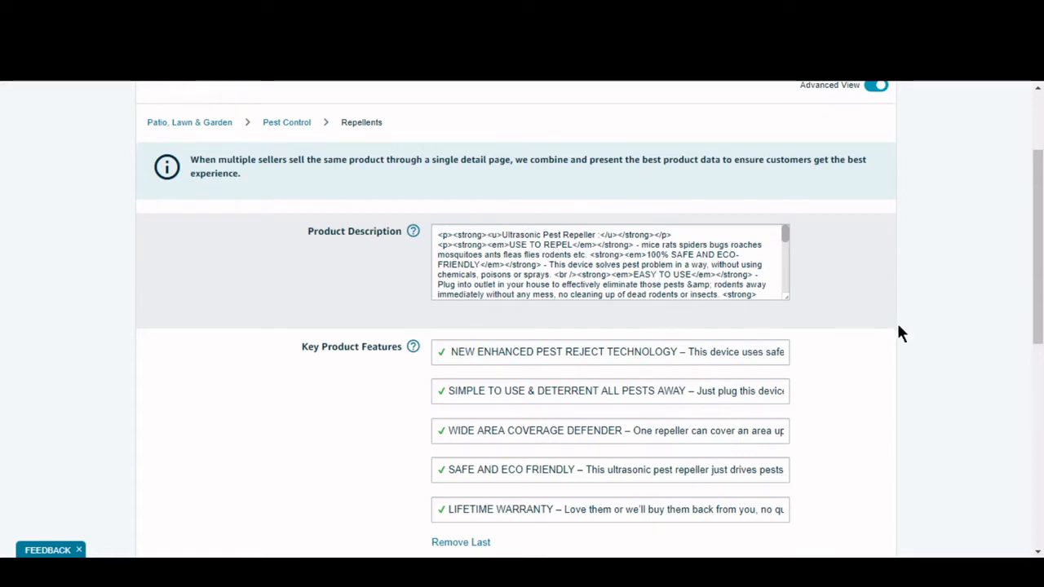
left_click_drag(1039, 269, 1041, 300)
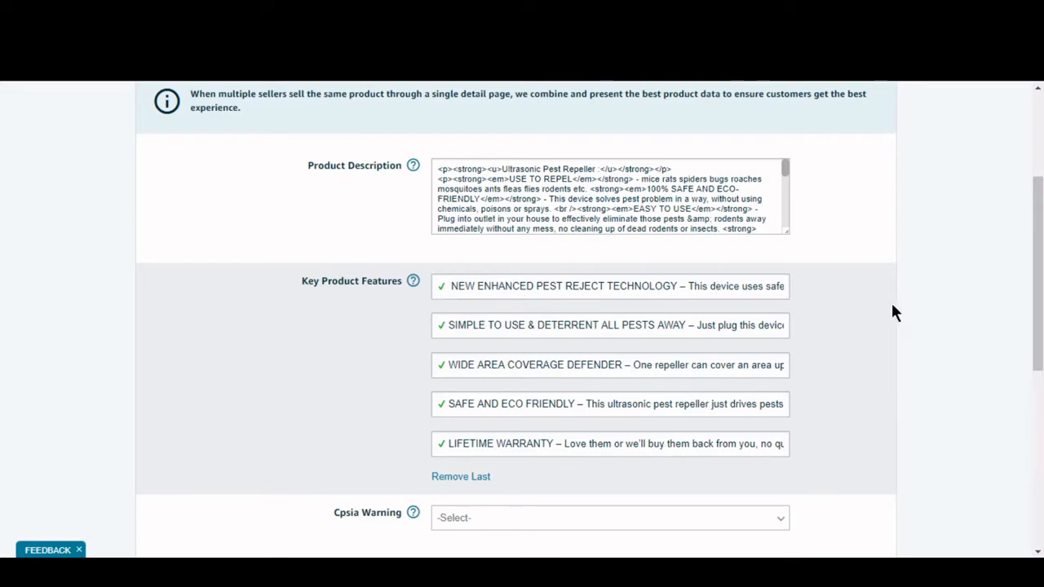
Step: Set the Cpsia Warning to contains_small_magnets
left_click_drag(1039, 248, 1040, 347)
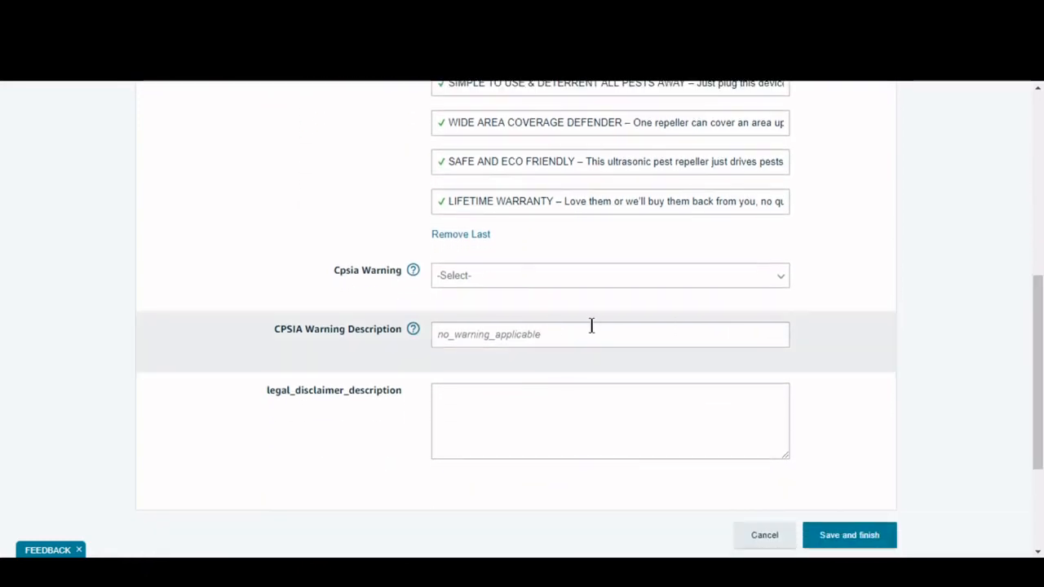
left_click(587, 281)
left_click(587, 282)
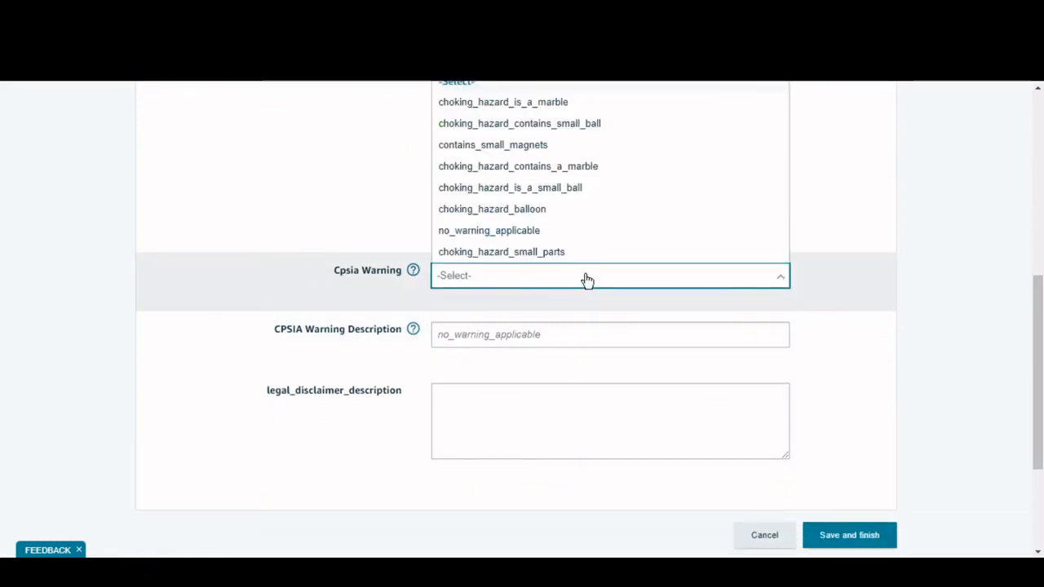
left_click(585, 280)
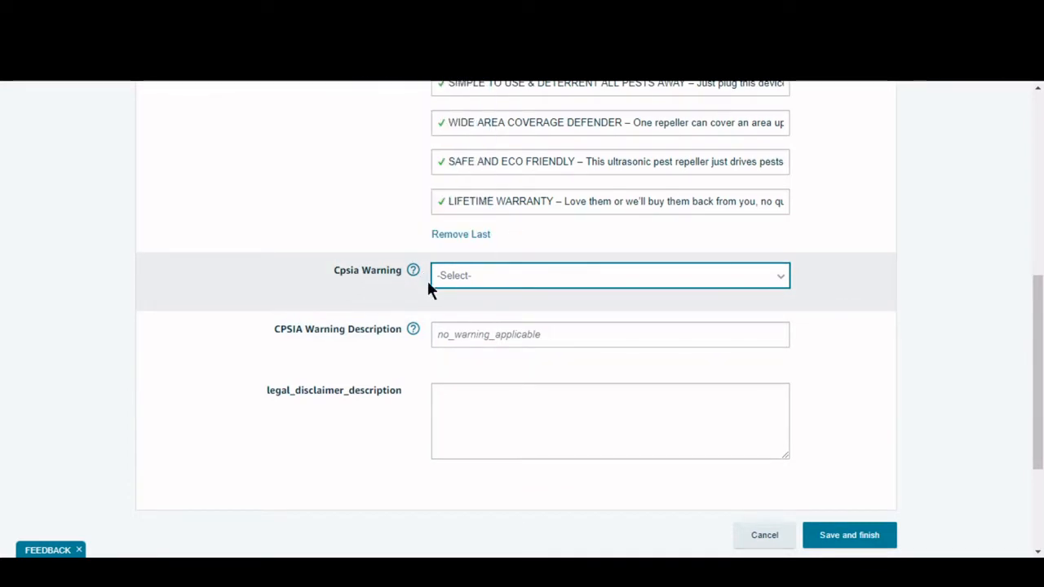
left_click(483, 276)
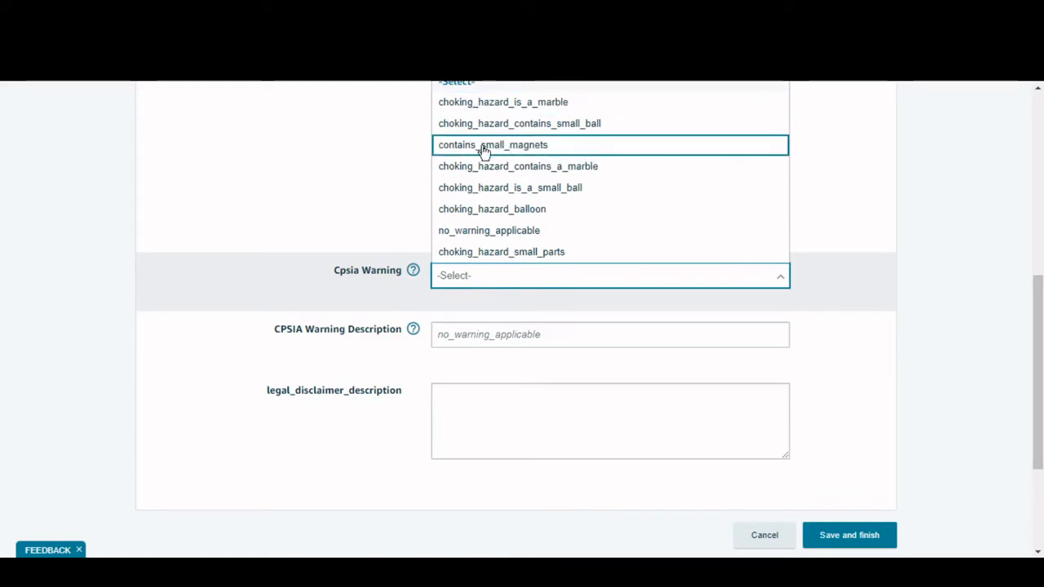
left_click(510, 147)
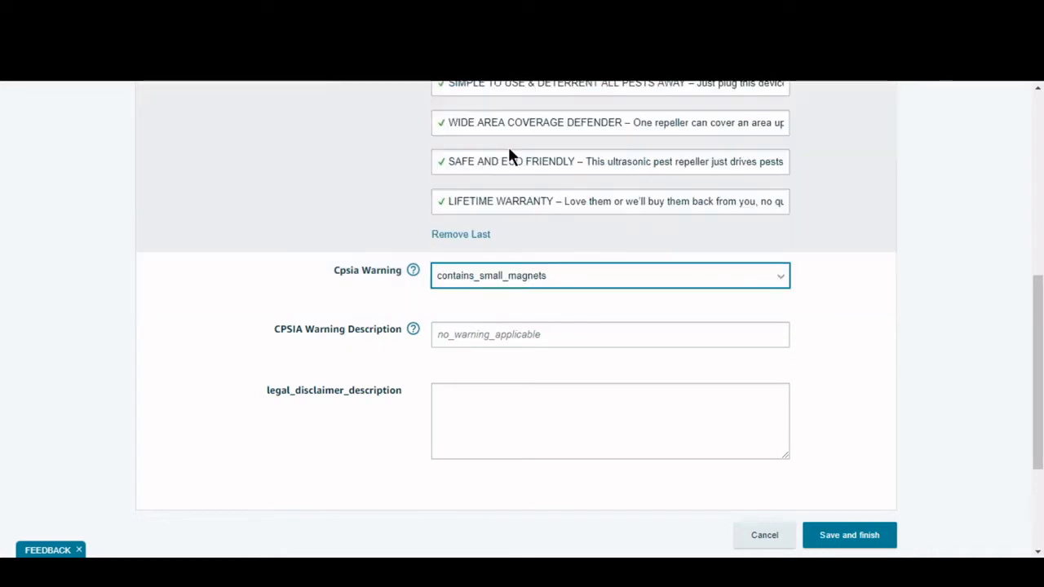
Step: Set the Cpsia Warning to no_warning_applicable
left_click(496, 282)
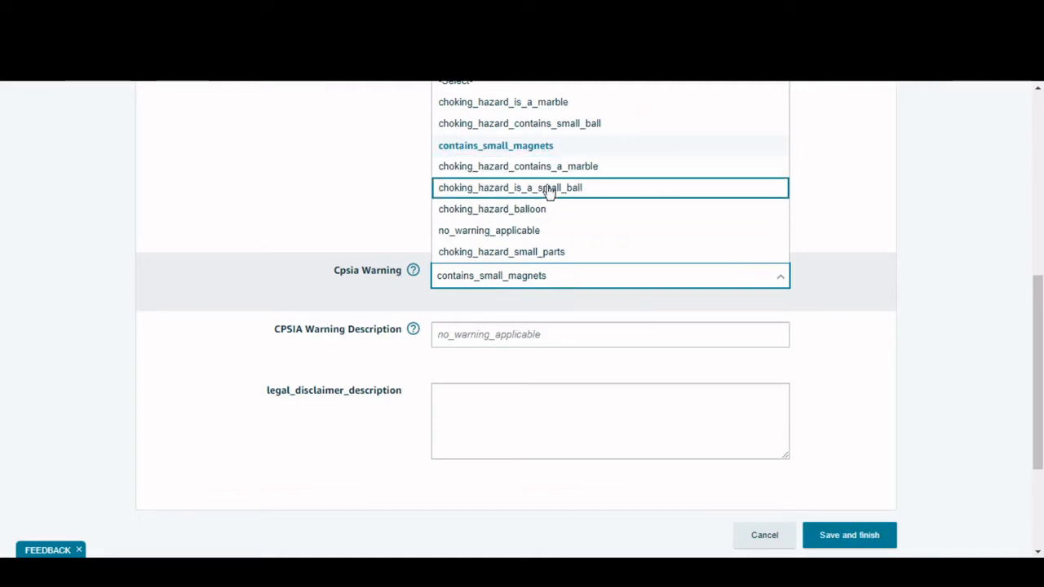
left_click(478, 233)
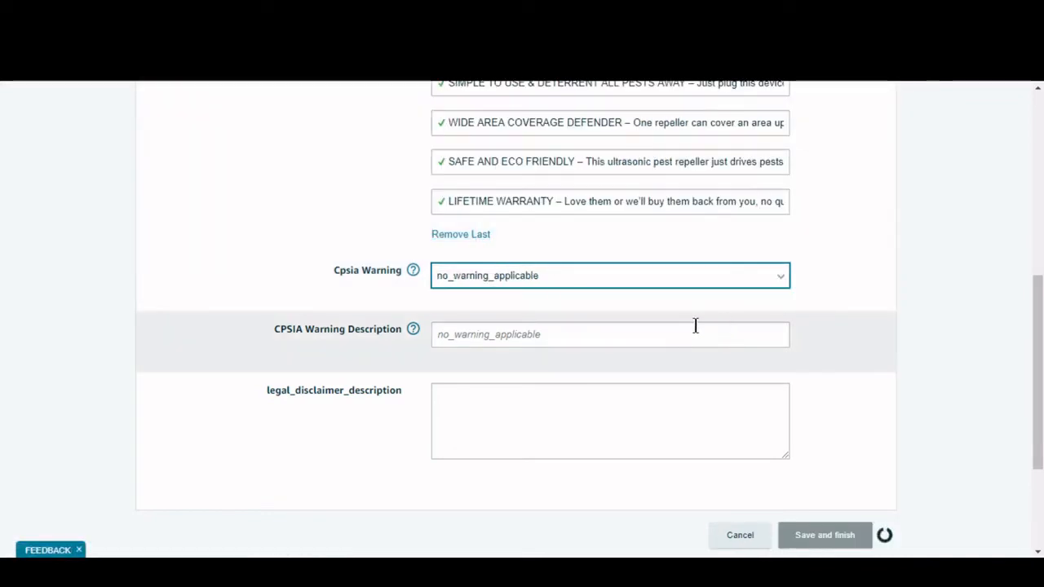
Step: Go to the listing's Keywords section and set the first Intended Use entry to Kitchen
left_click_drag(1038, 378, 1038, 183)
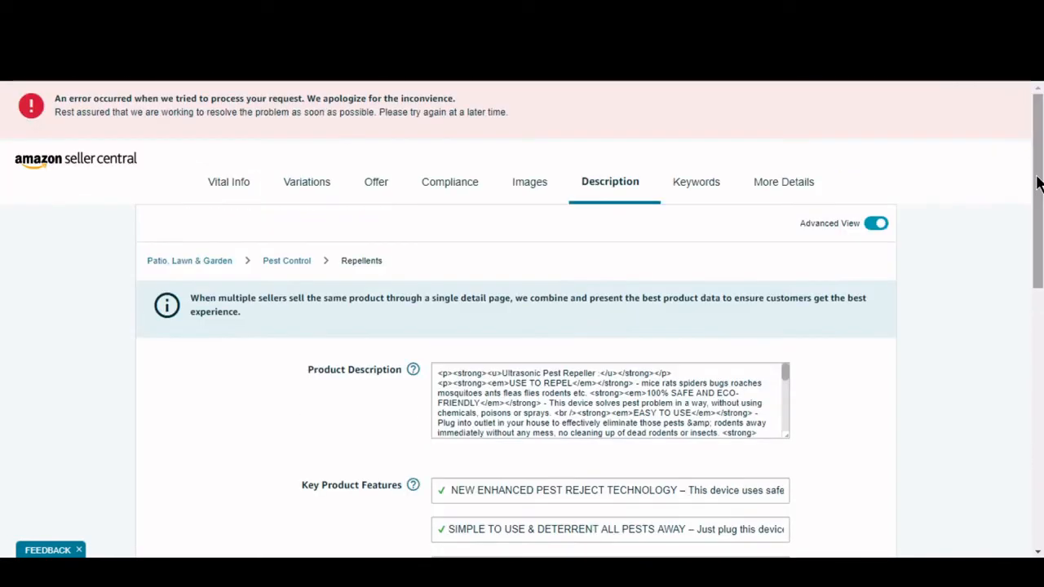
left_click(717, 186)
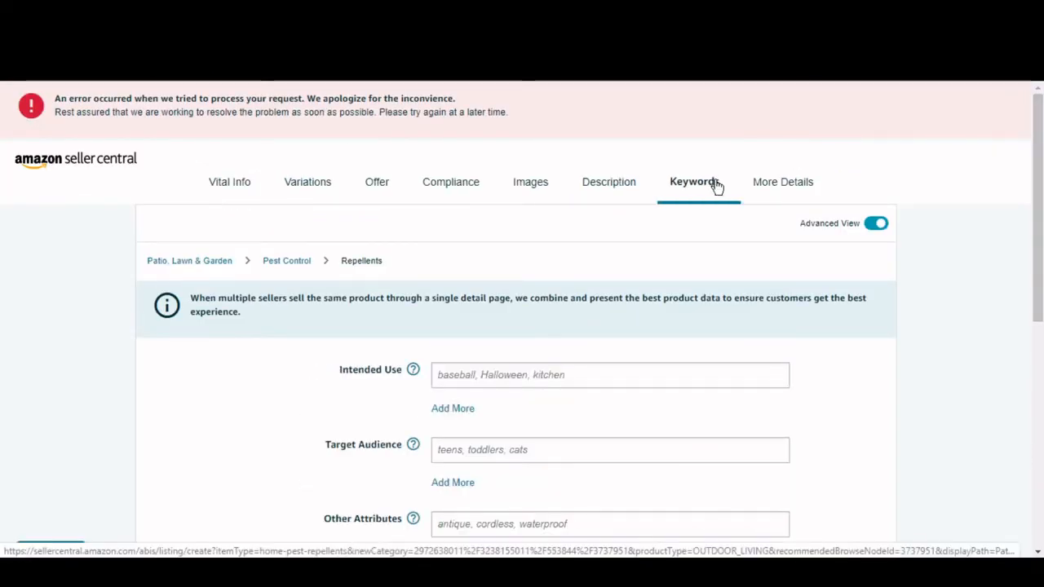
left_click_drag(1038, 204, 1038, 298)
left_click(578, 179)
left_click(540, 224)
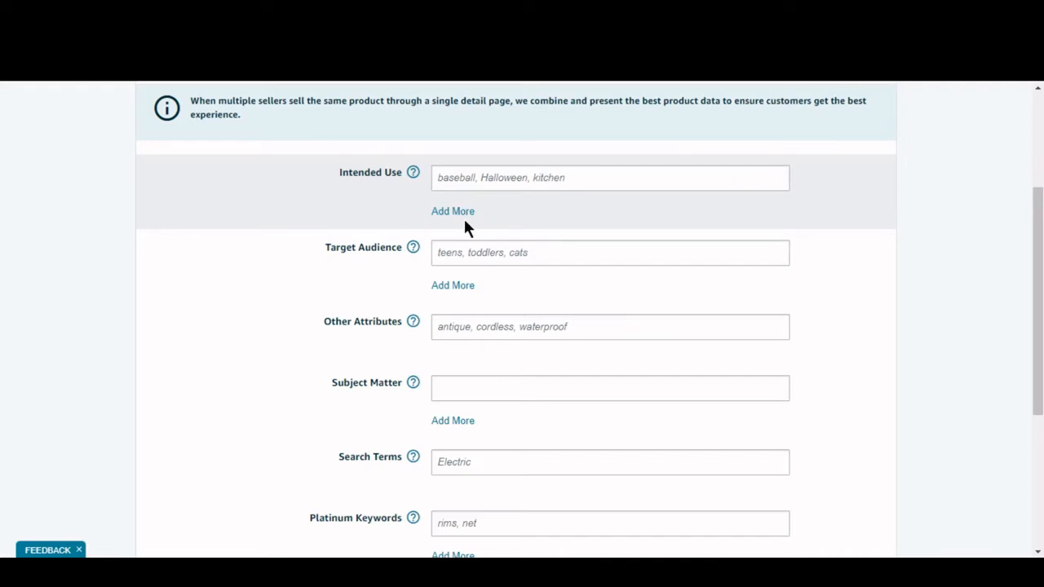
left_click(447, 178)
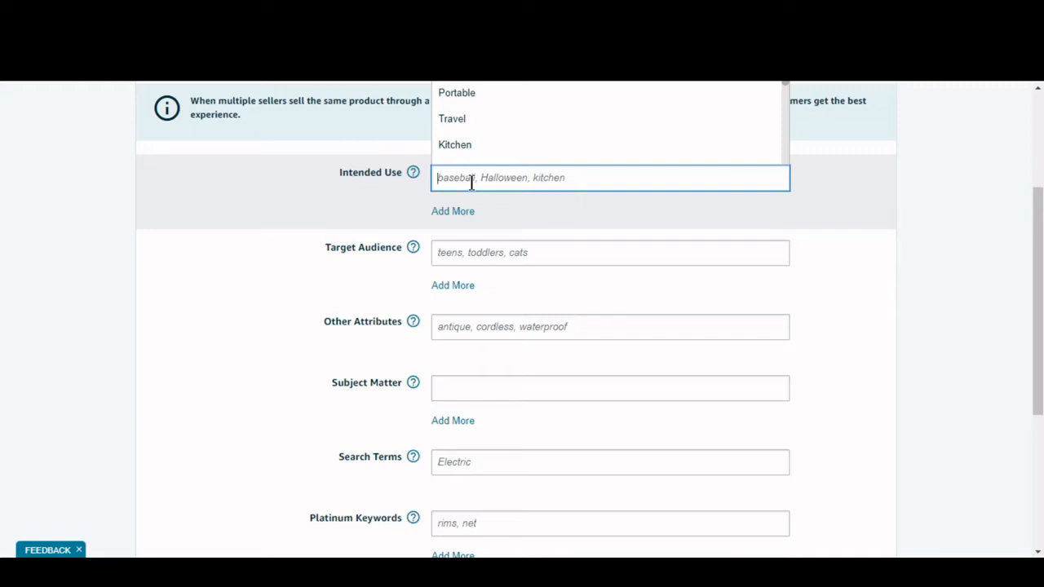
left_click(454, 145)
left_click(486, 178)
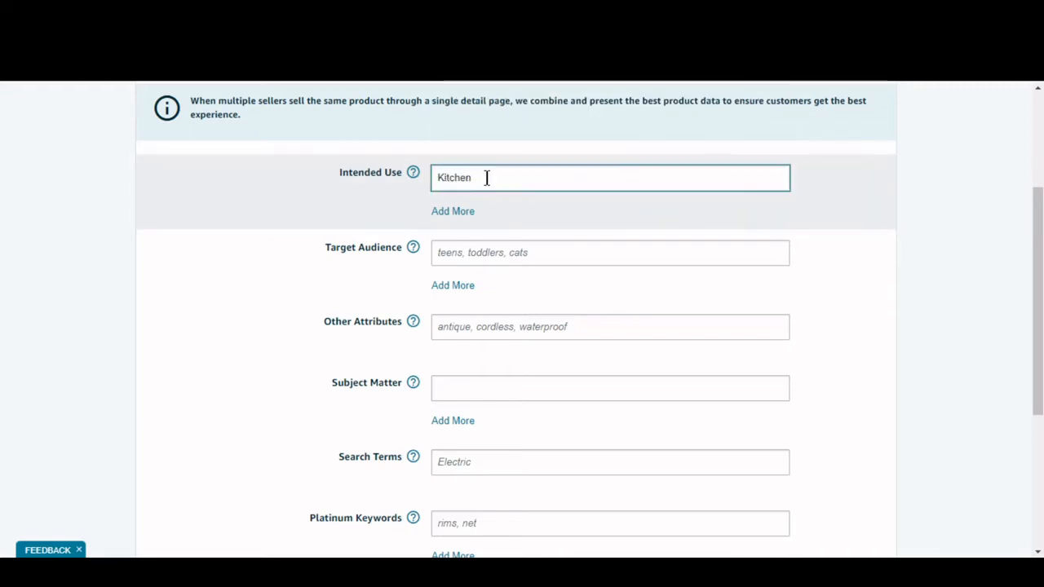
Step: Add four more blank entries to Intended Use
left_click(464, 210)
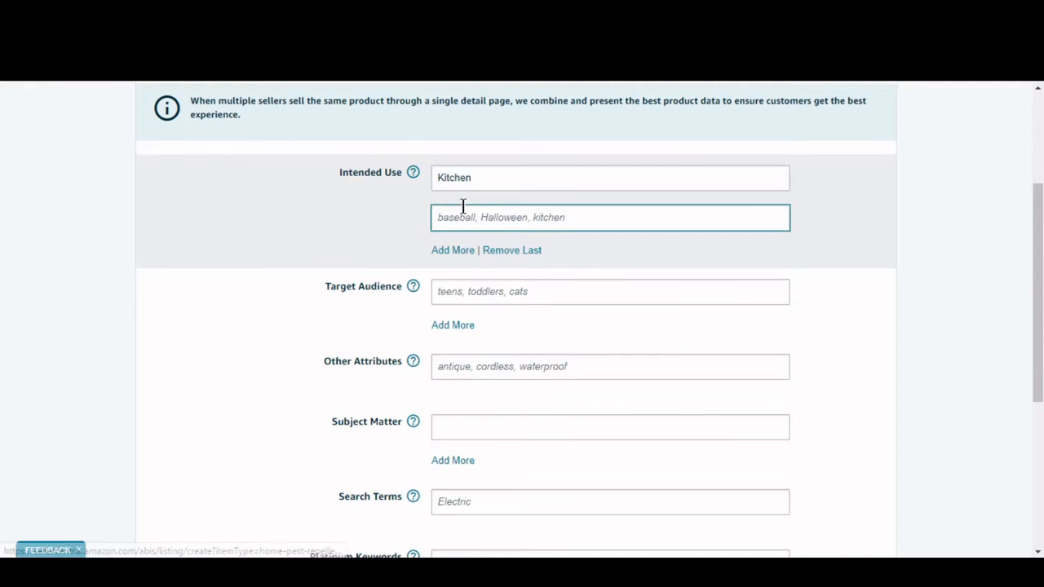
left_click(455, 249)
left_click(456, 287)
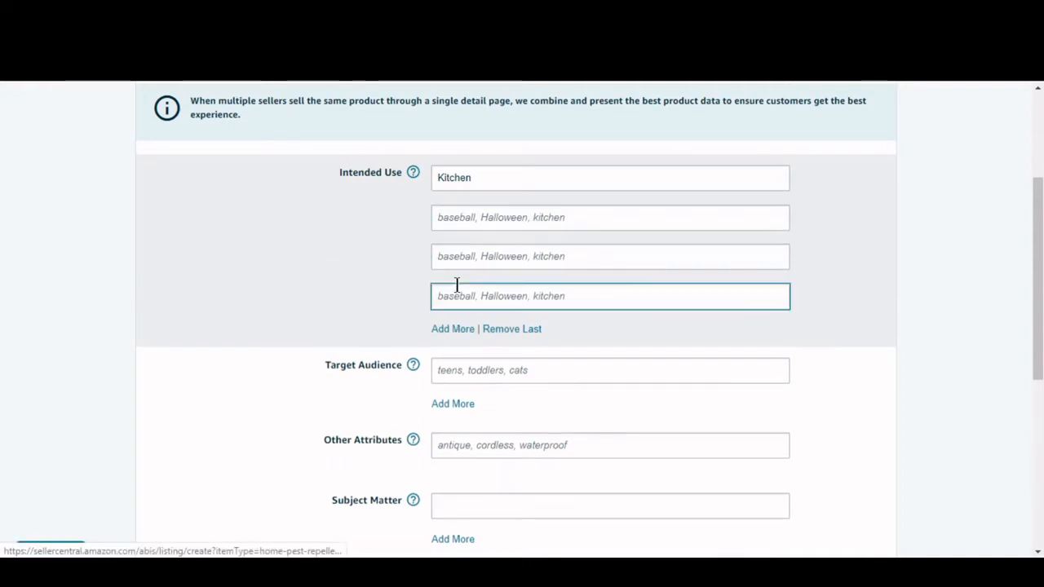
left_click(448, 329)
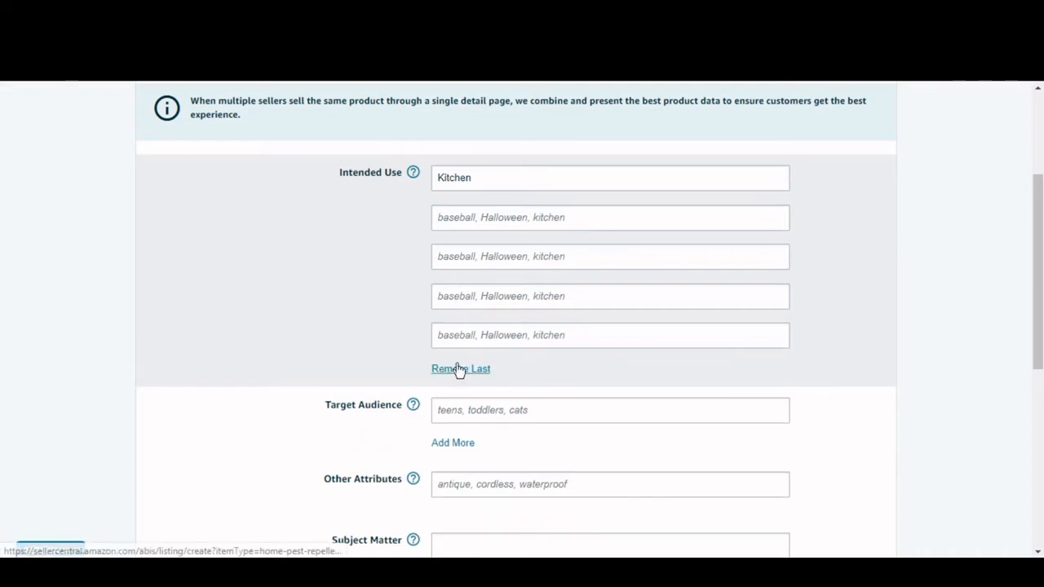
Step: Set the second and third Intended Use entries to Travel and Portable
left_click(486, 177)
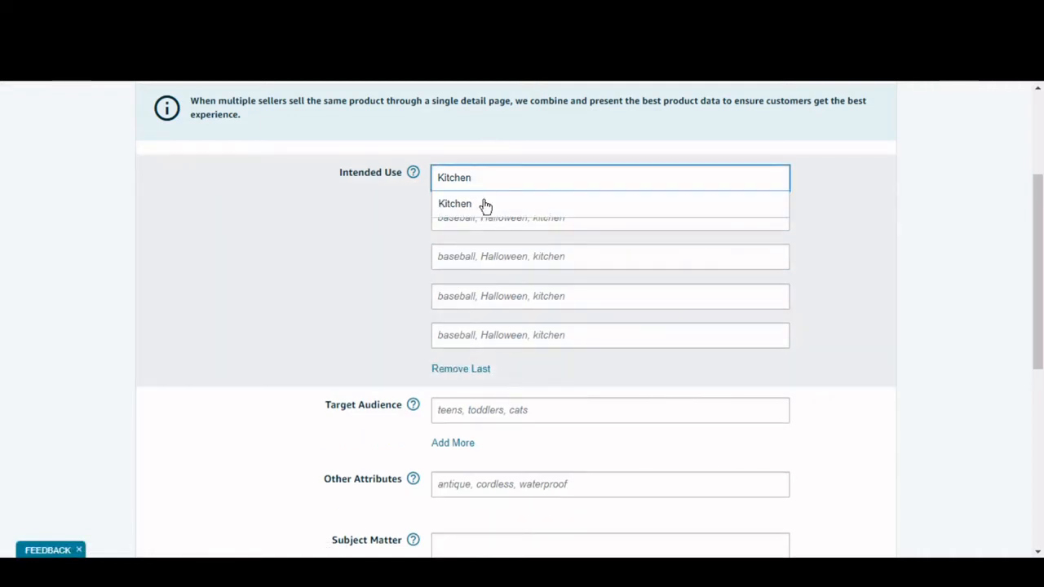
left_click(488, 217)
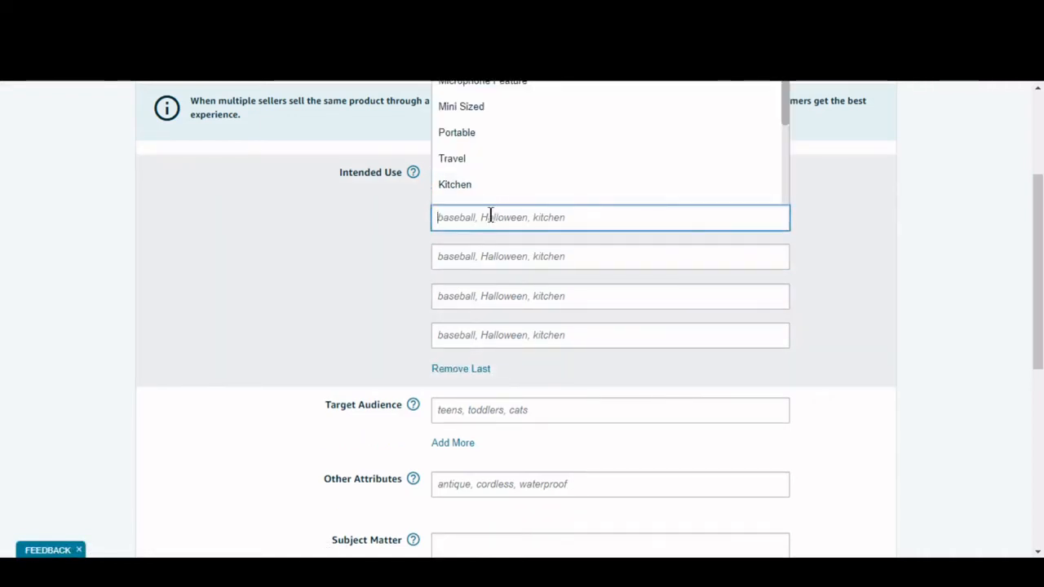
left_click(467, 161)
left_click(445, 256)
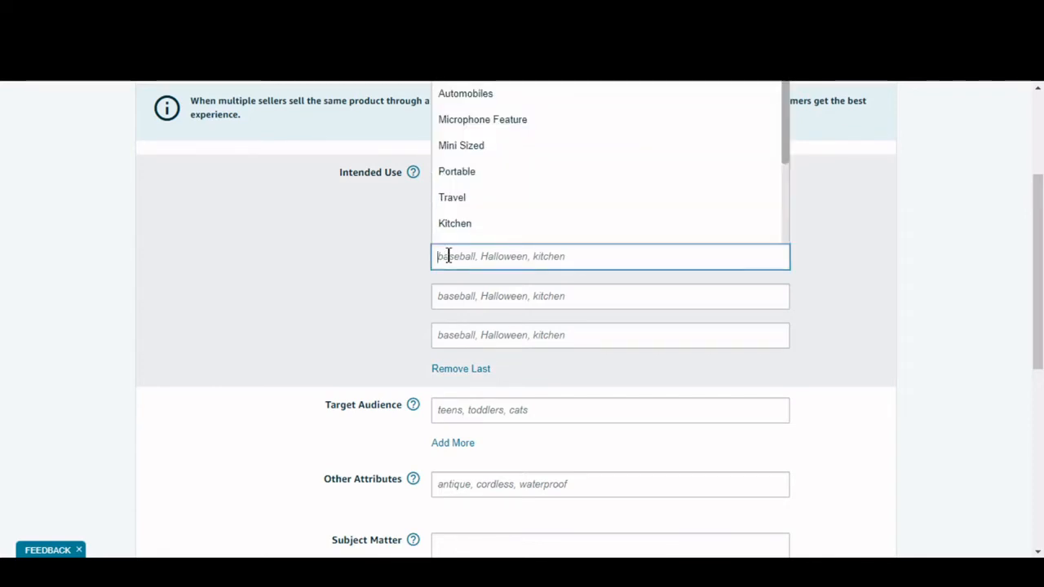
left_click(462, 175)
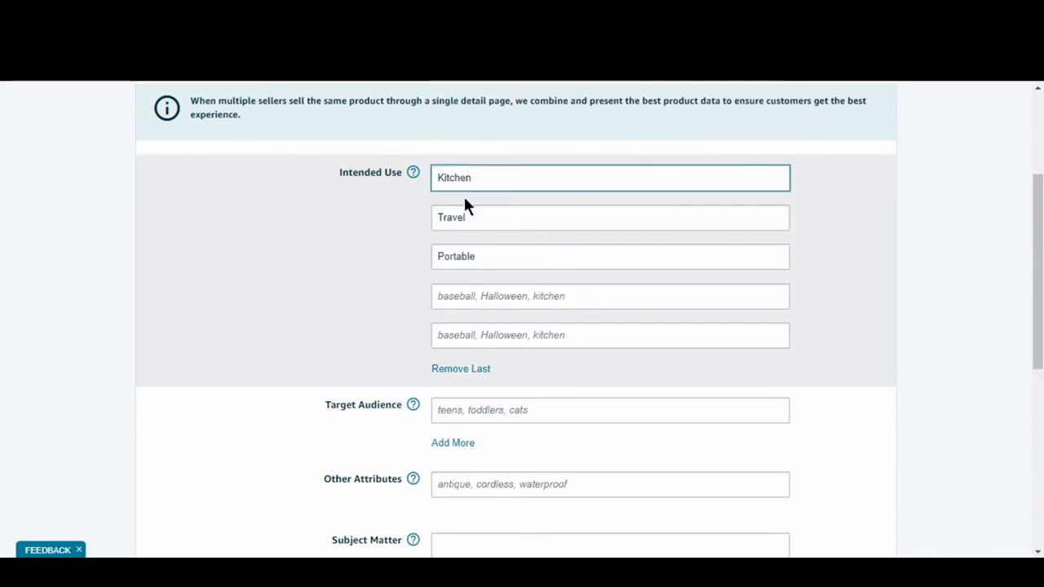
Step: Fill the last two Intended Use entries with "bedroom" and "garden"
left_click(467, 292)
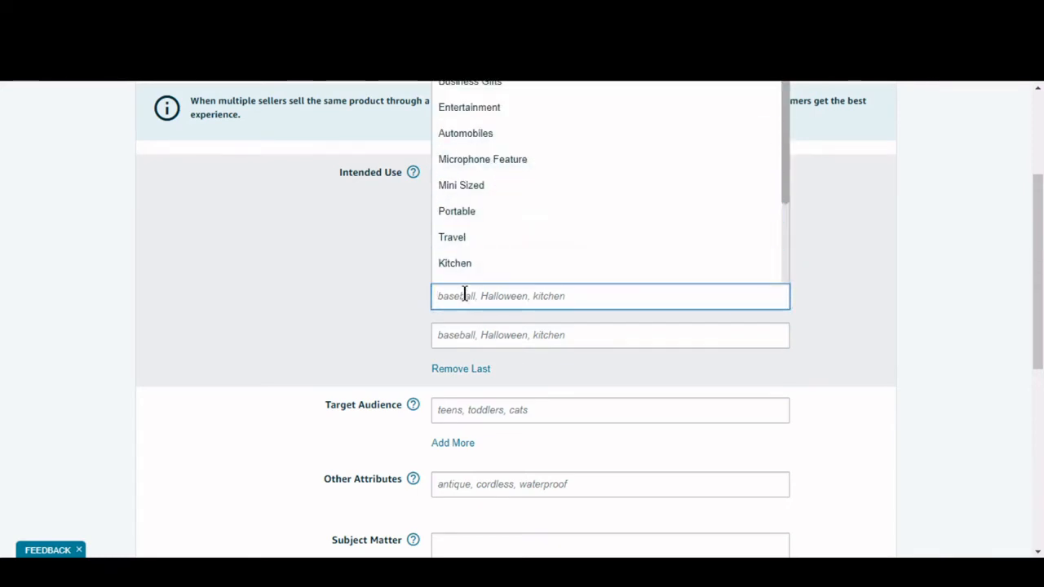
type("bed")
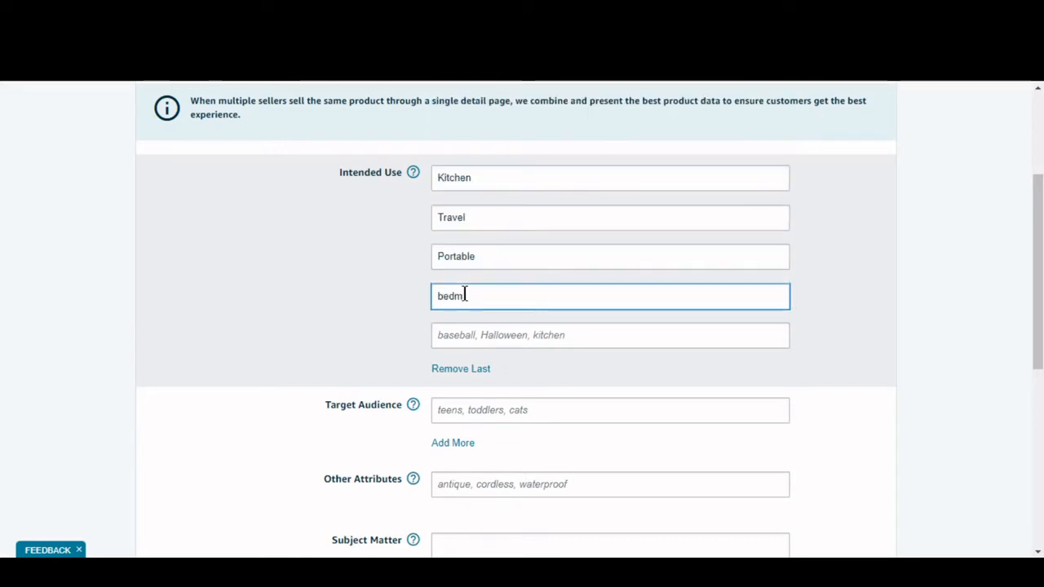
type("room")
left_click(460, 335)
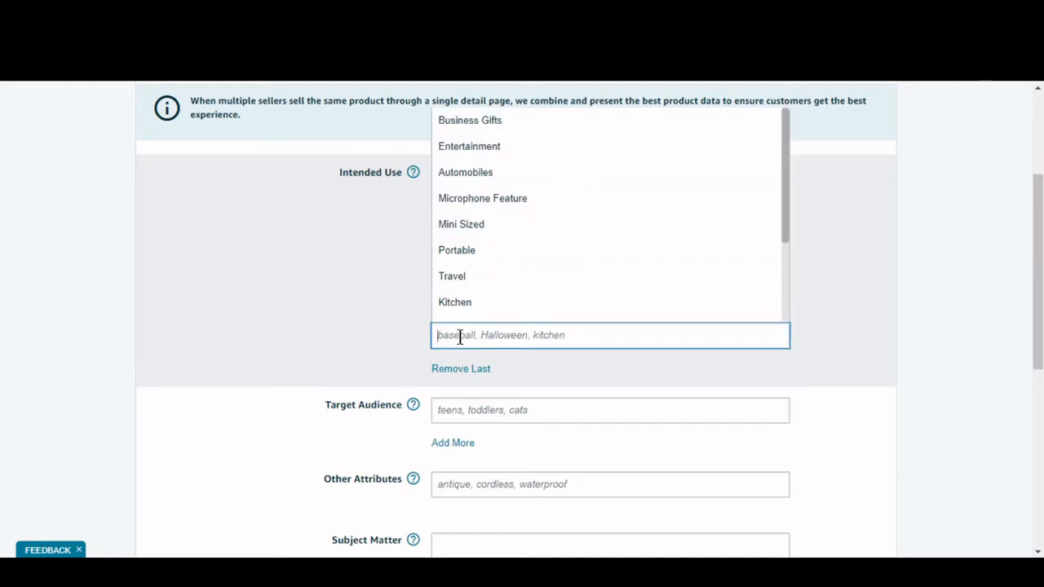
type("garden")
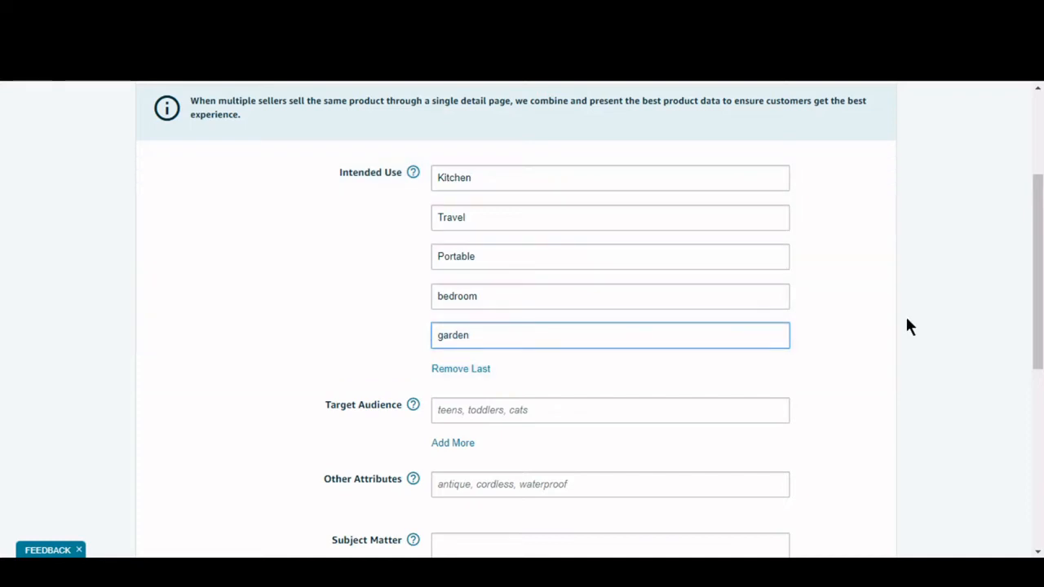
left_click(969, 259)
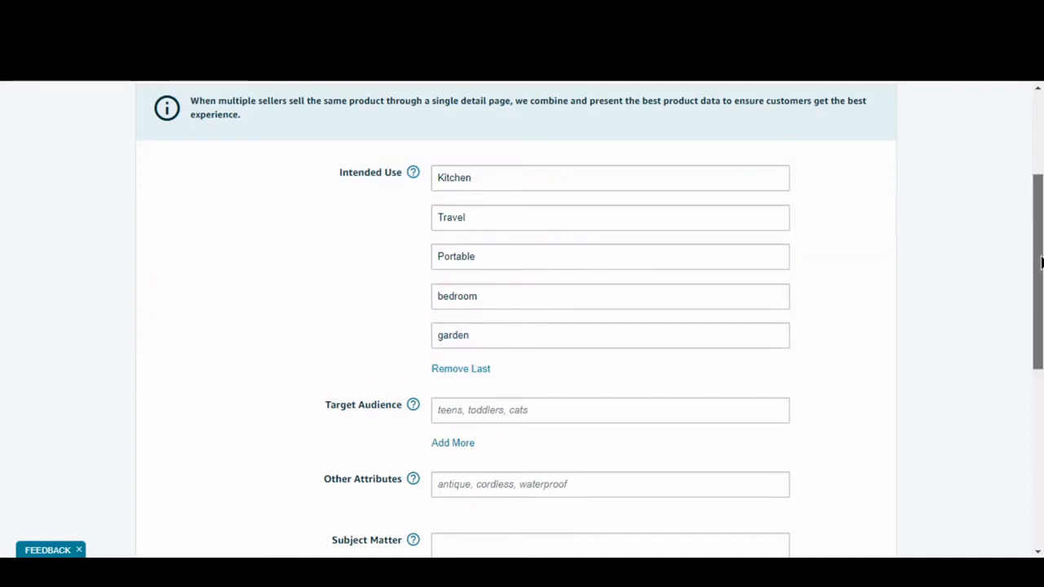
Step: Set the first Target Audience entry to men
left_click_drag(1042, 261, 1042, 300)
left_click(518, 329)
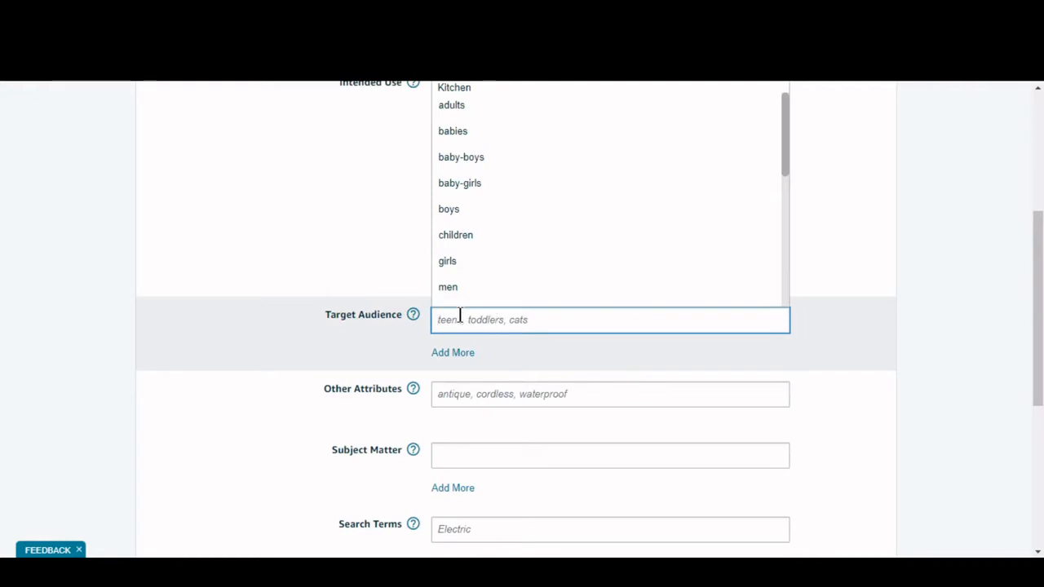
left_click(452, 292)
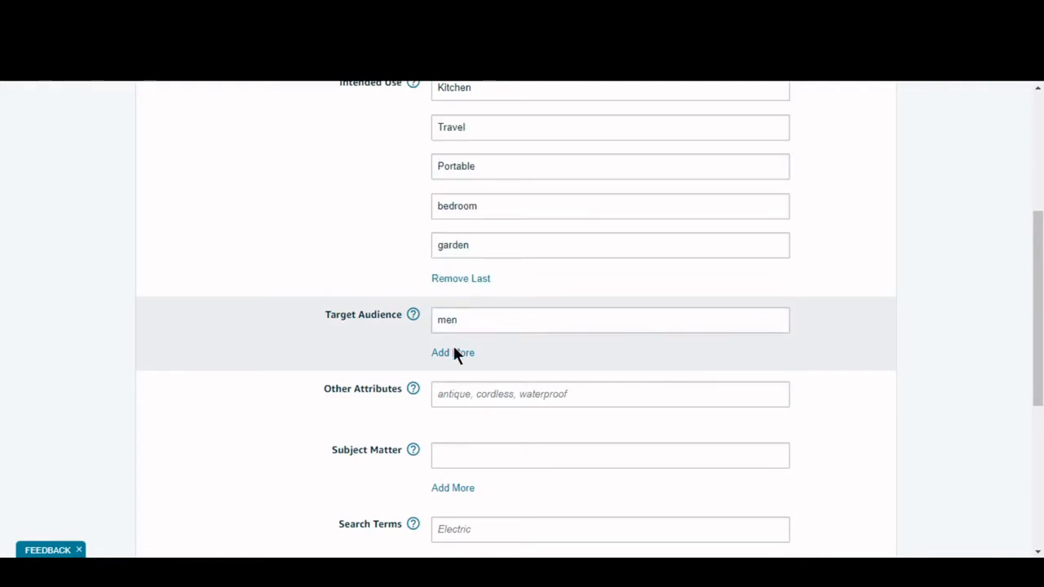
Step: Add four more blank entries to Target Audience
left_click(454, 353)
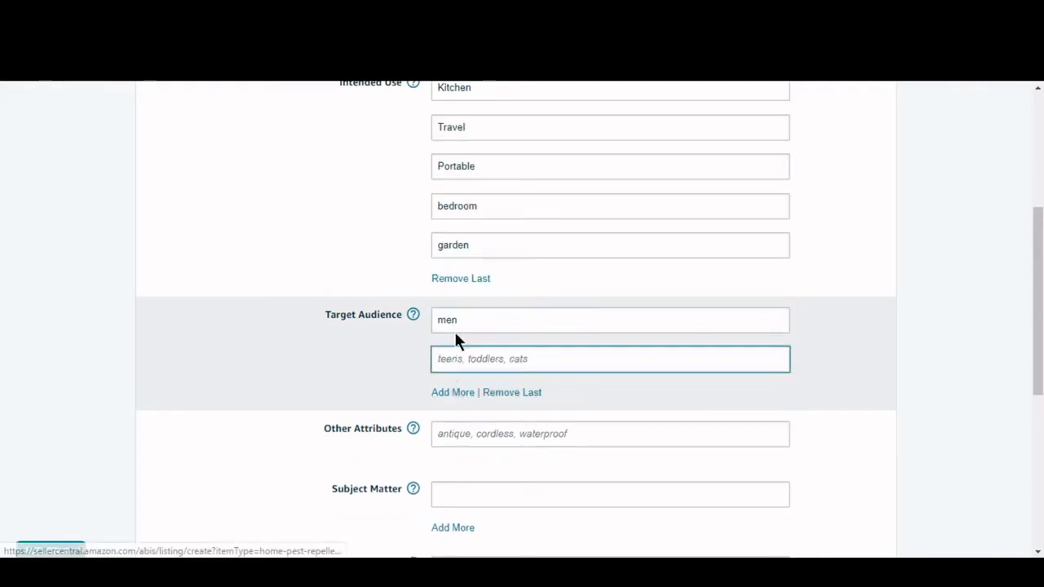
left_click(449, 391)
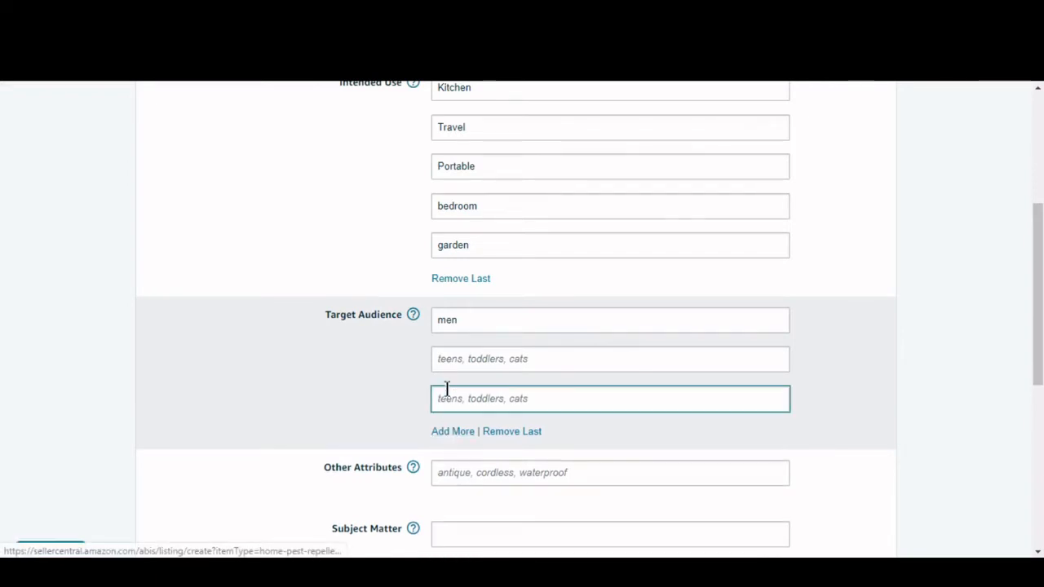
left_click(457, 433)
left_click(461, 473)
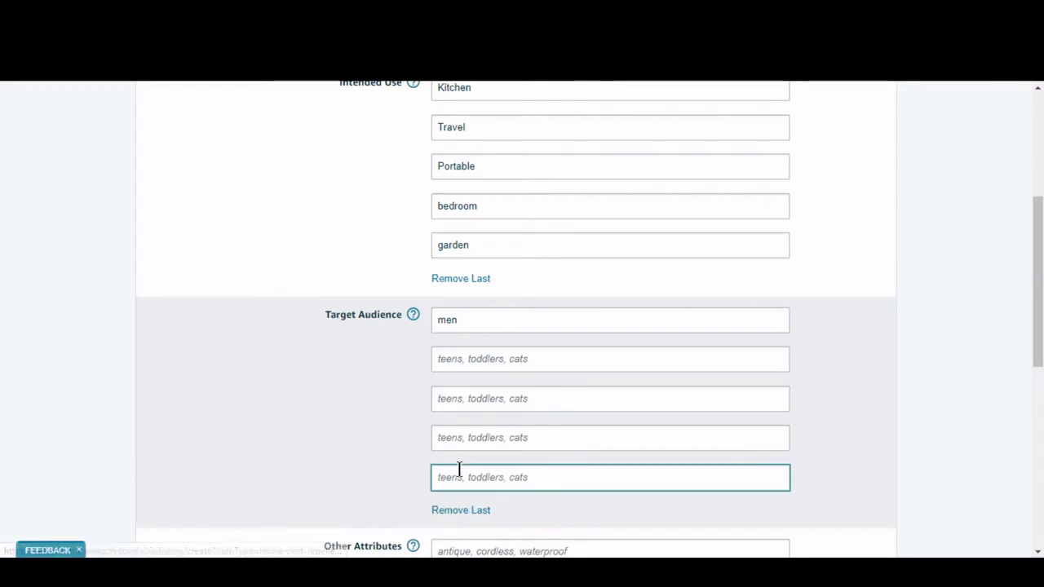
left_click(481, 360)
left_click(479, 474)
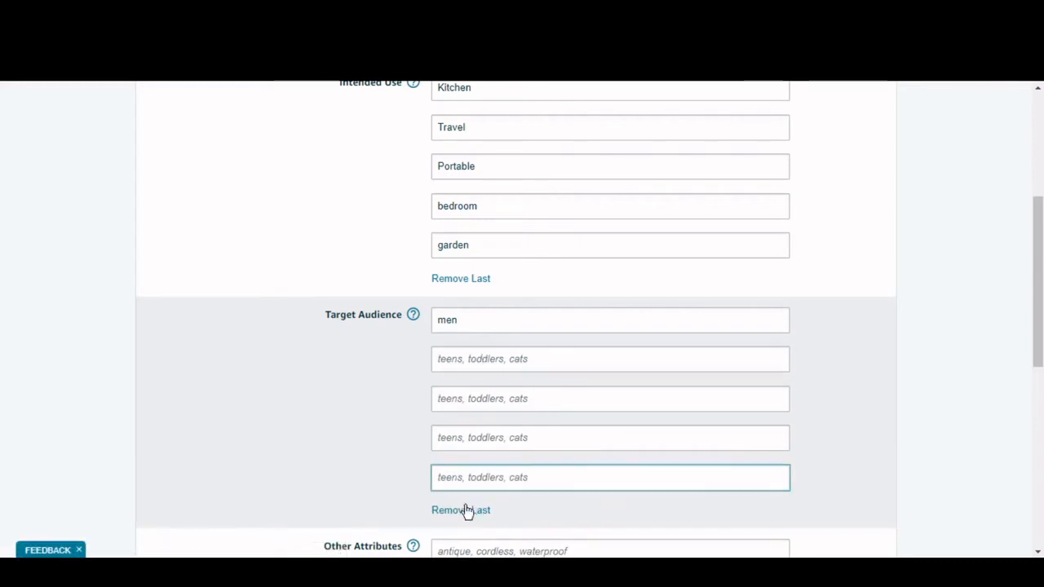
Step: Set the second and third Target Audience entries to adults and seniors
left_click(456, 361)
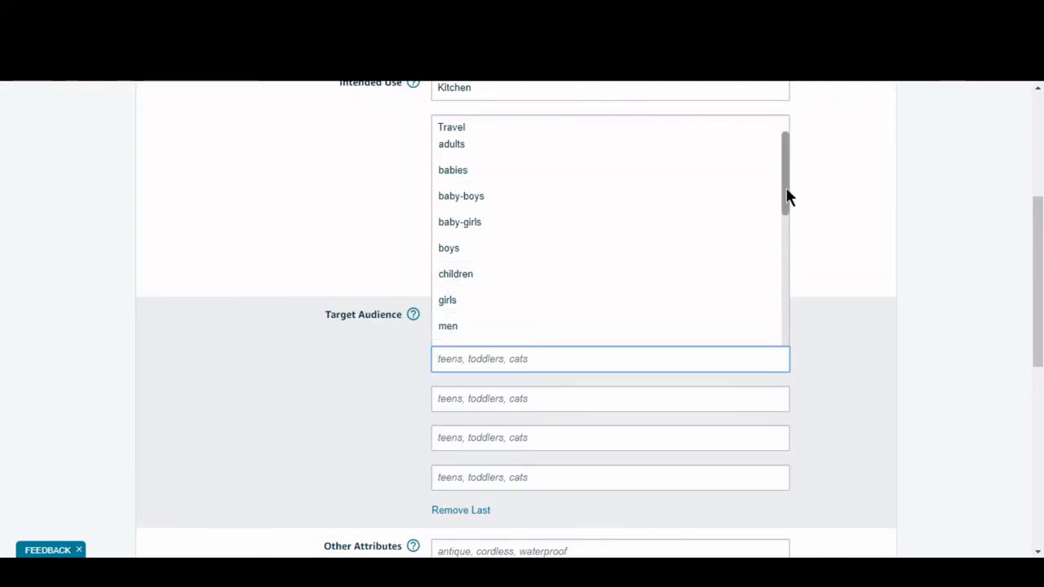
left_click_drag(788, 196, 788, 167)
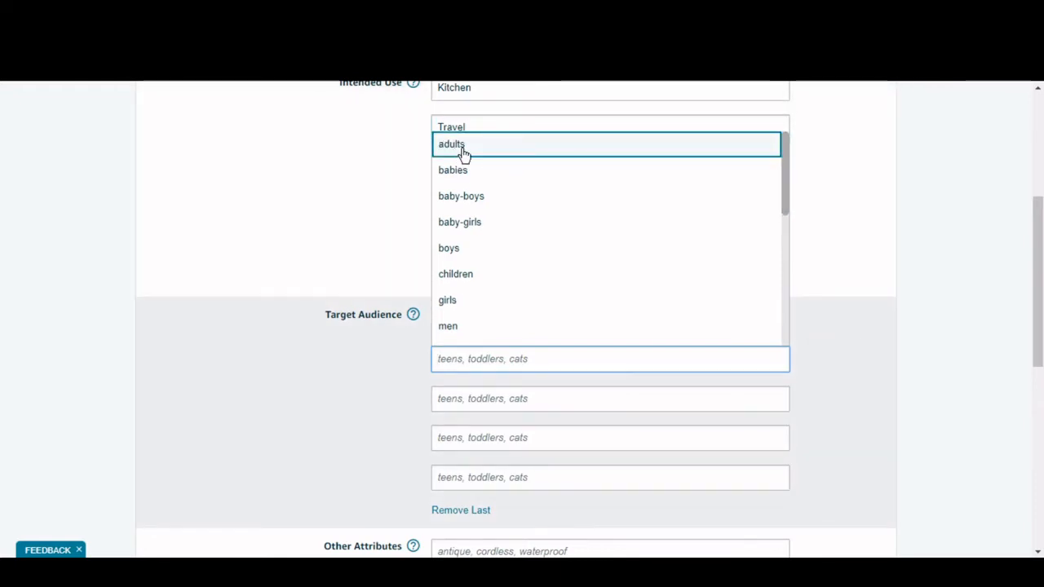
left_click(462, 146)
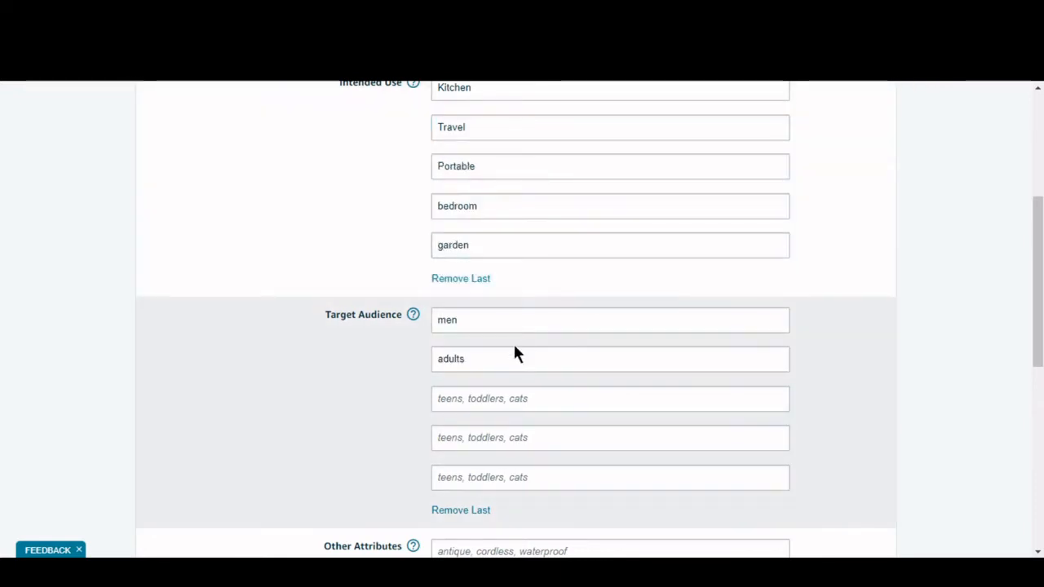
left_click(483, 398)
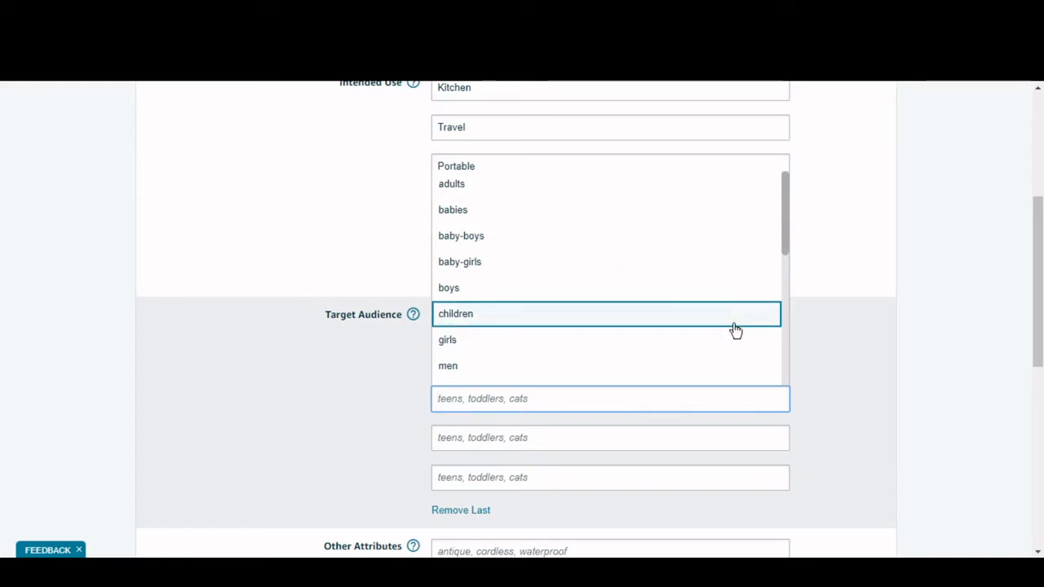
scroll(787, 251, "down", 1)
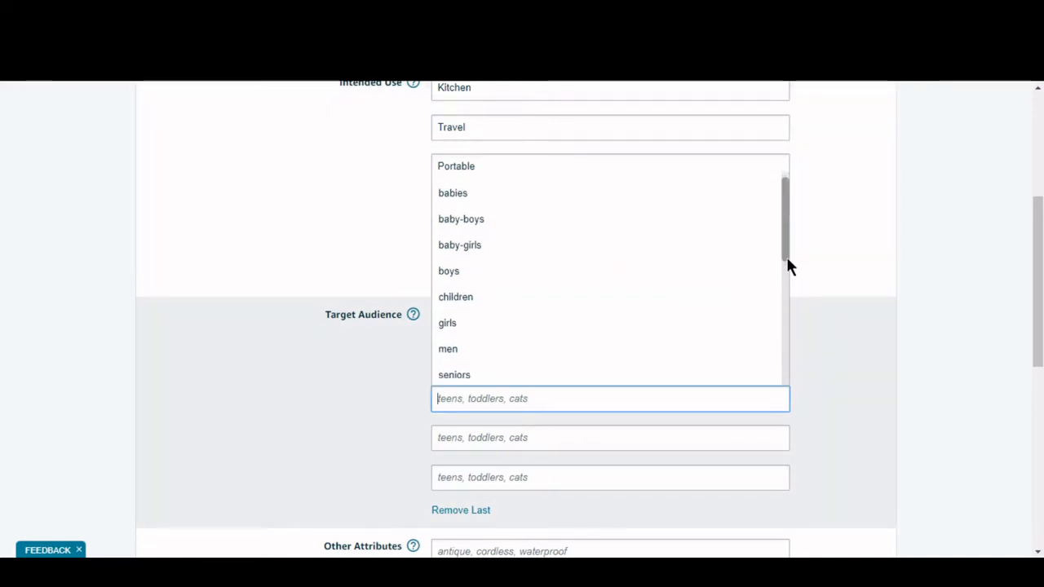
left_click_drag(787, 261, 788, 279)
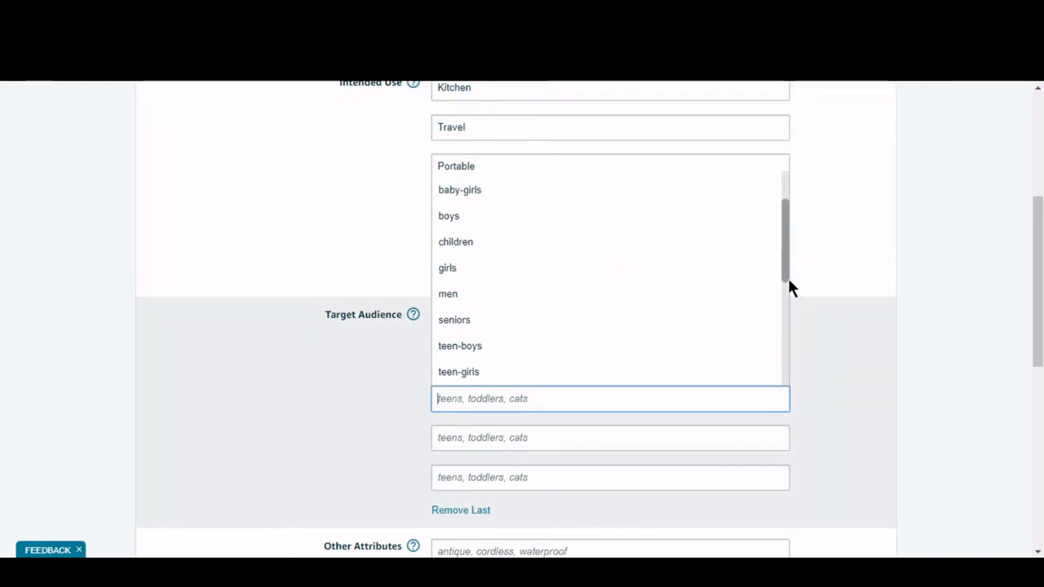
left_click(473, 321)
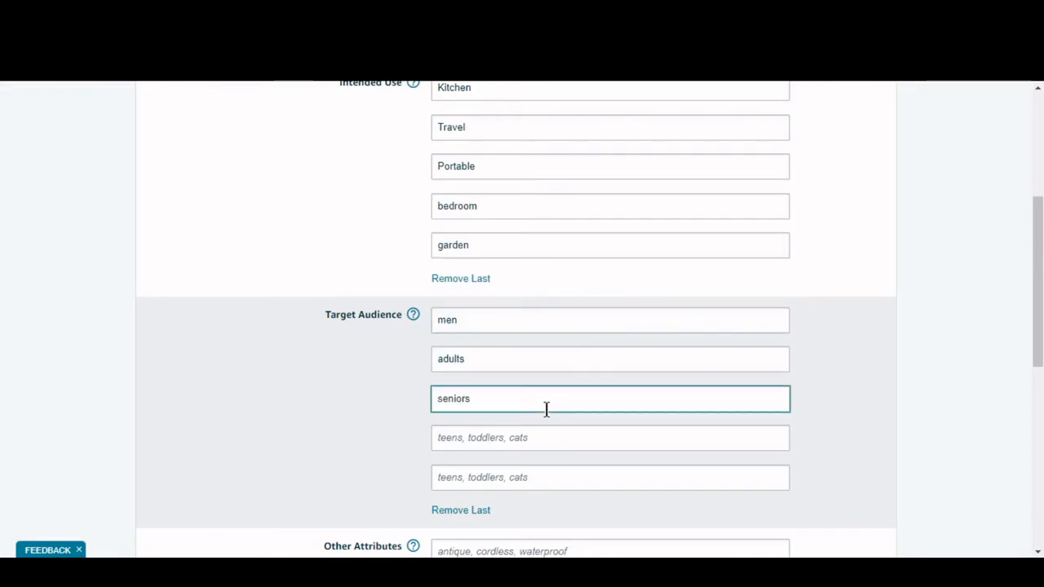
Step: Set the fourth and fifth Target Audience entries to babies and unisex-adult
left_click(492, 436)
left_click(492, 437)
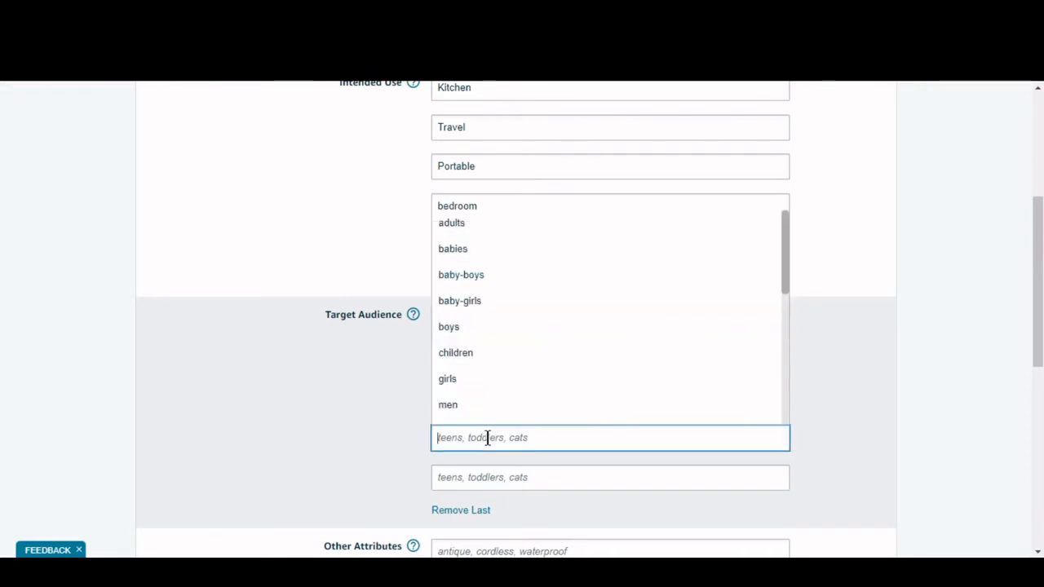
left_click(482, 259)
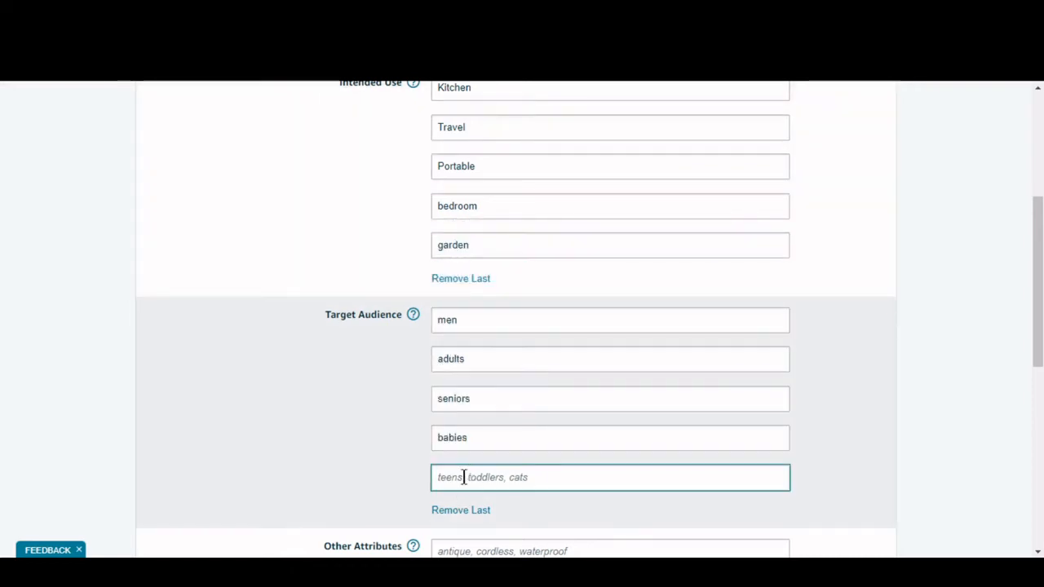
left_click(463, 477)
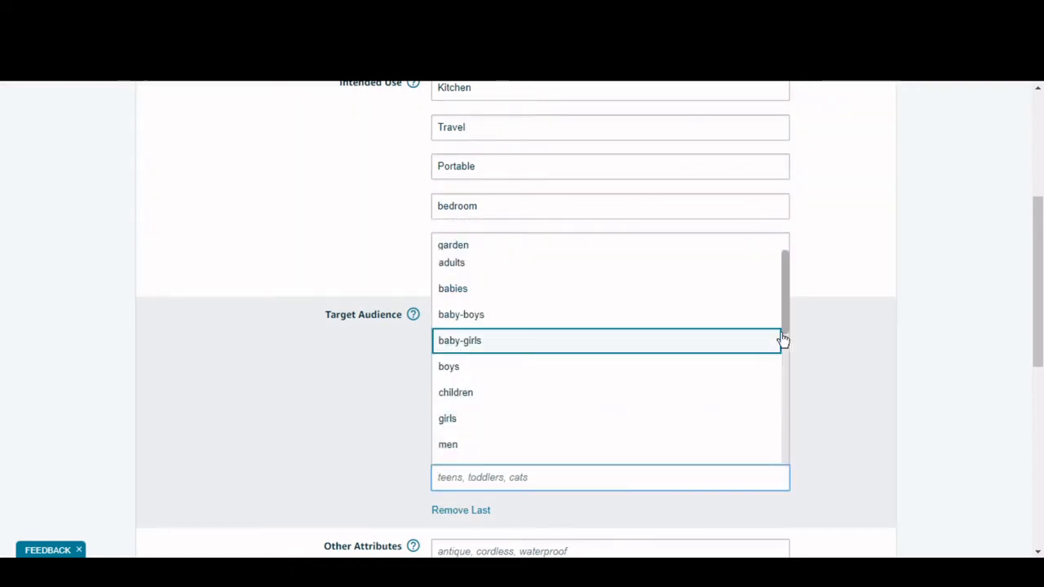
left_click_drag(788, 311, 783, 409)
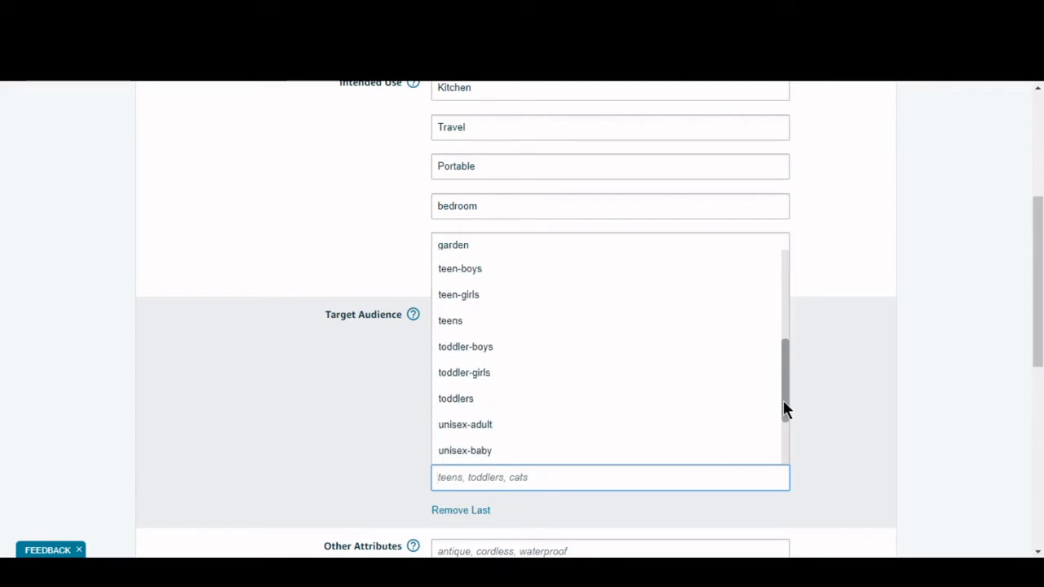
left_click(521, 431)
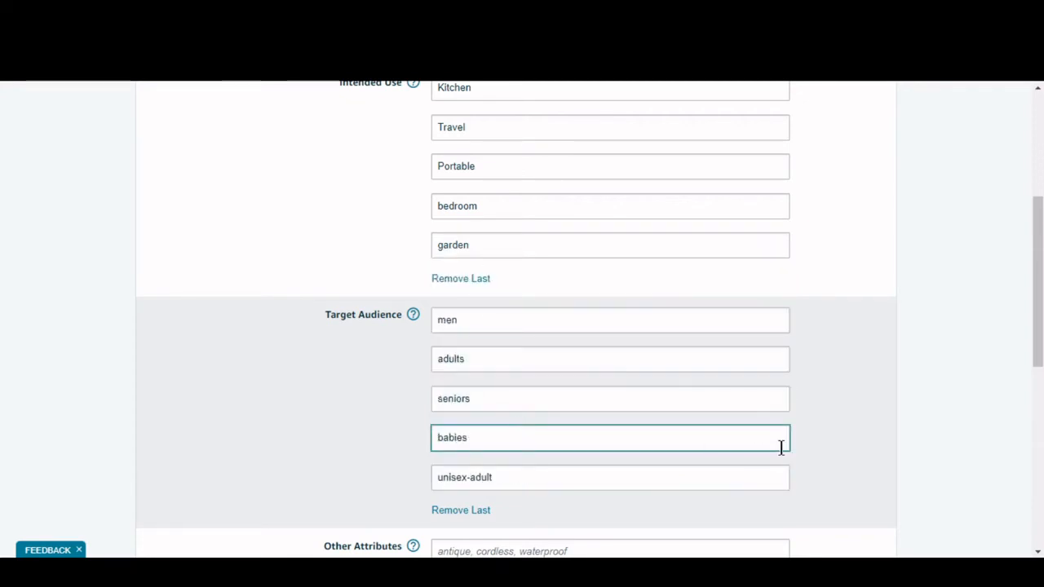
Step: Examine the Other Attributes and Subject Matter fields, including the help explanation for Subject Matter
left_click_drag(1041, 309, 1042, 391)
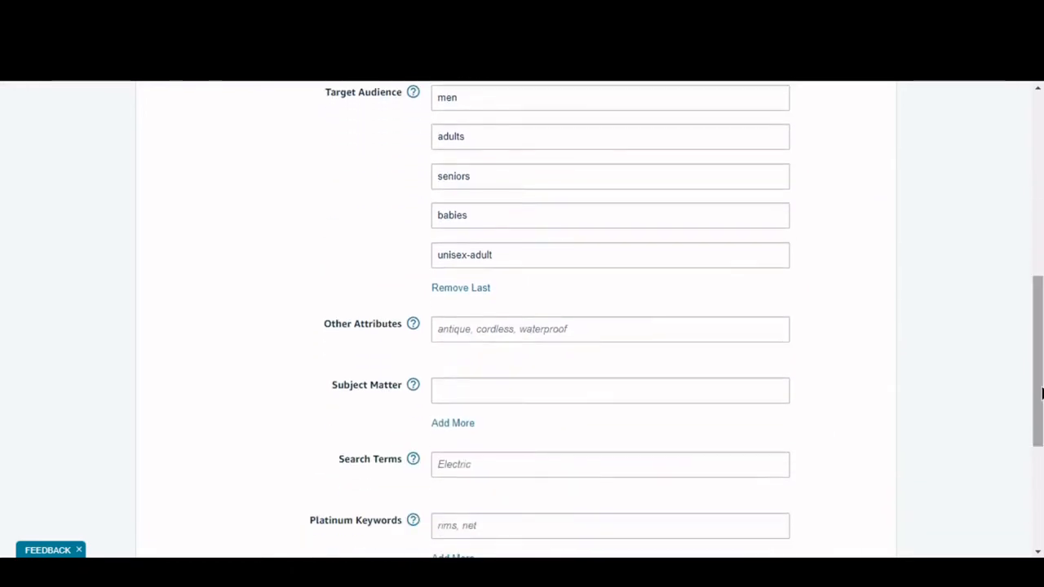
left_click(559, 336)
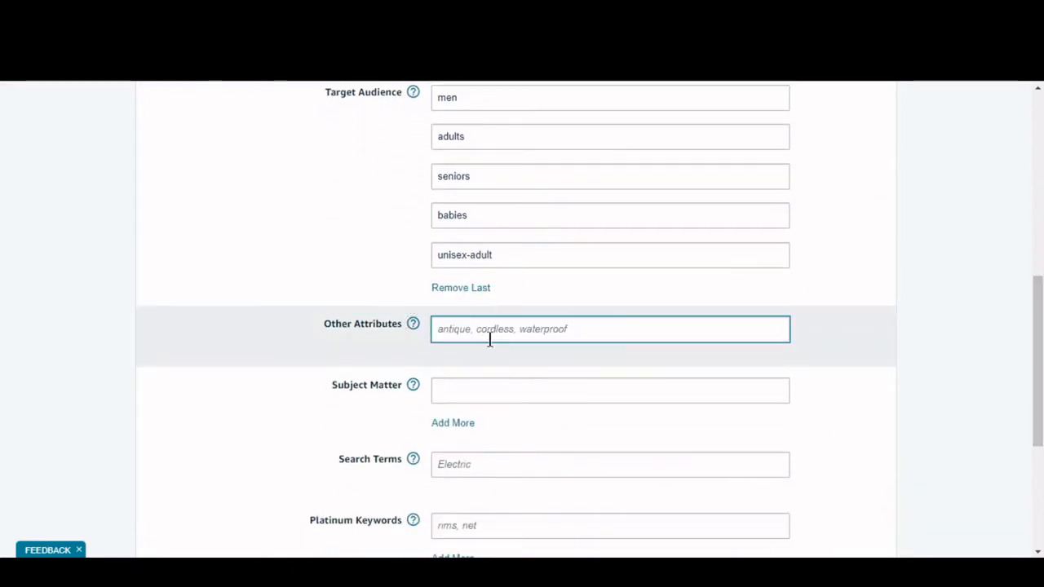
left_click(465, 392)
left_click(351, 387)
mouse_move(413, 387)
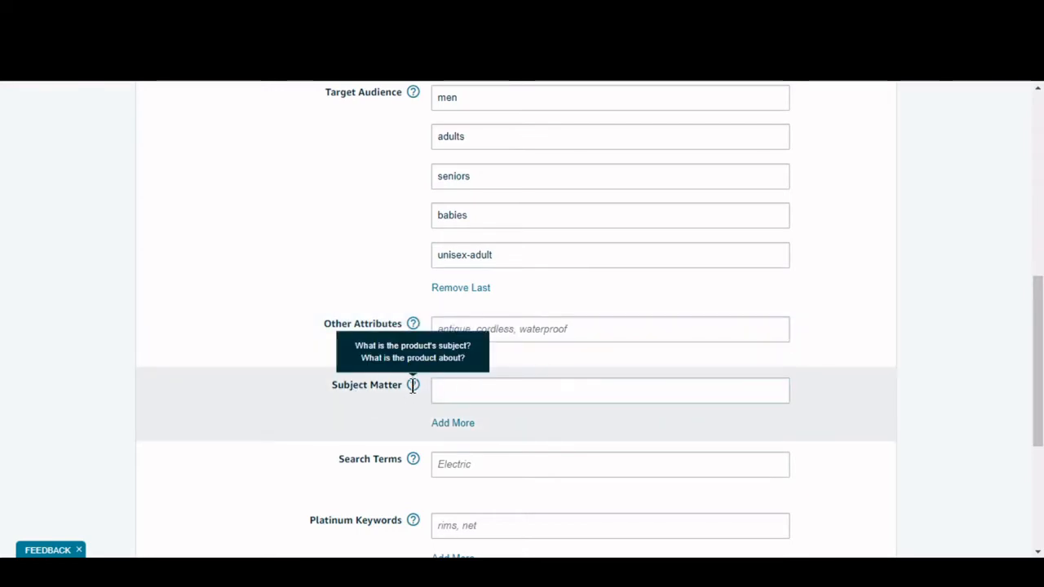
left_click(464, 393)
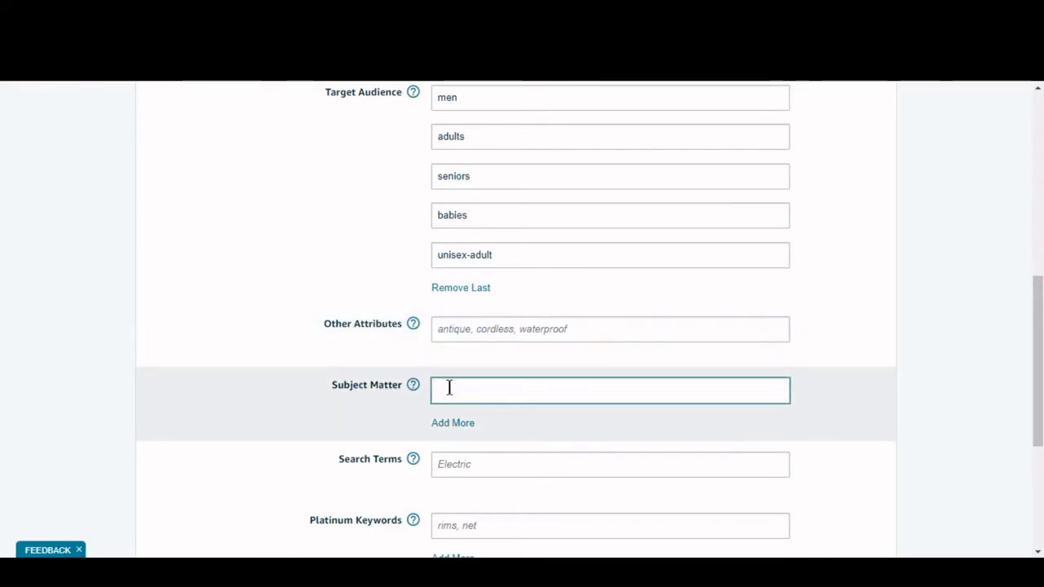
left_click(471, 411)
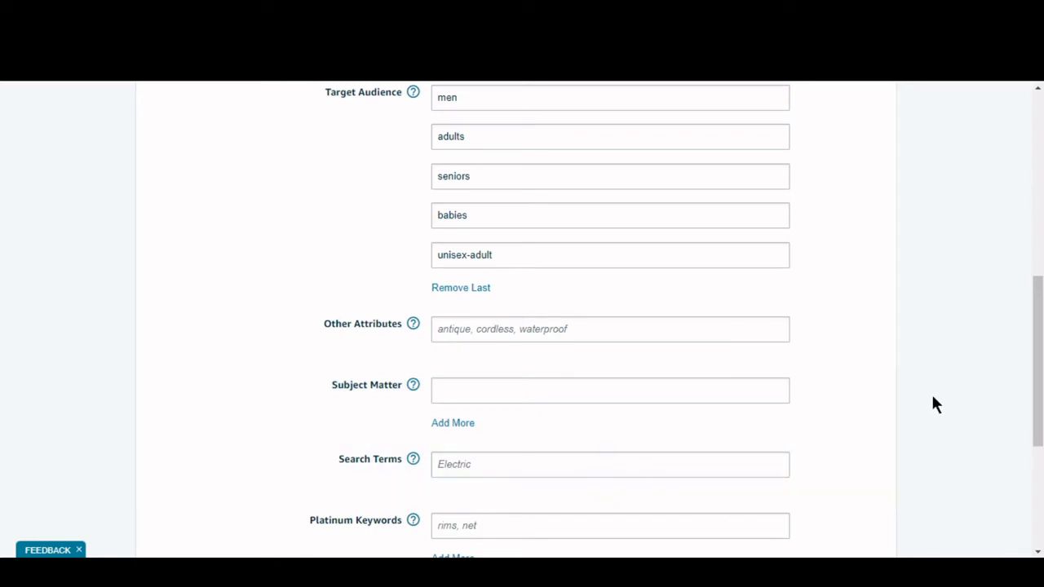
Step: Check the Search Terms field against the prepared keyword list in the Word document
left_click_drag(1040, 343, 1041, 368)
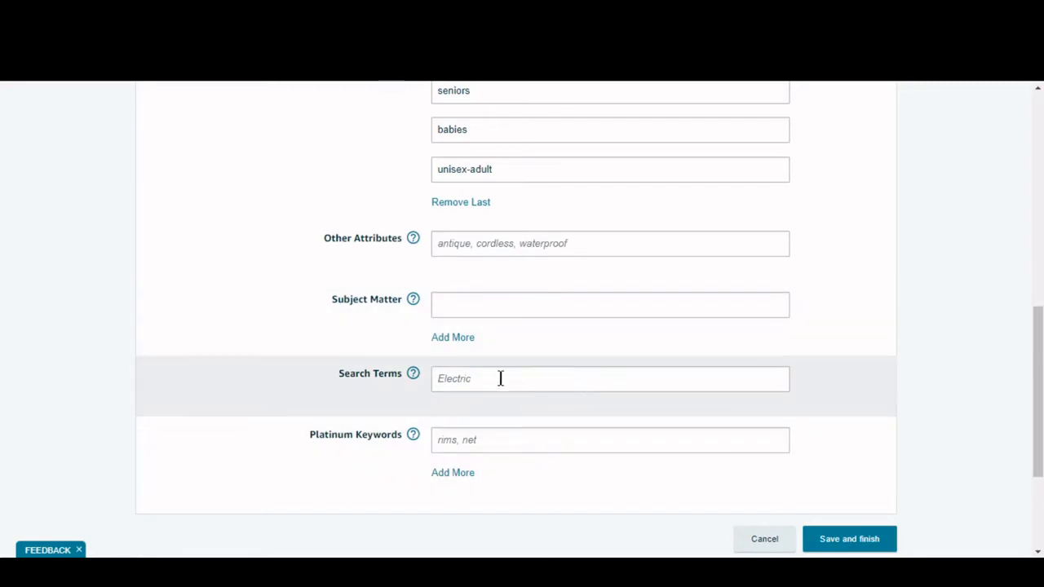
left_click(500, 378)
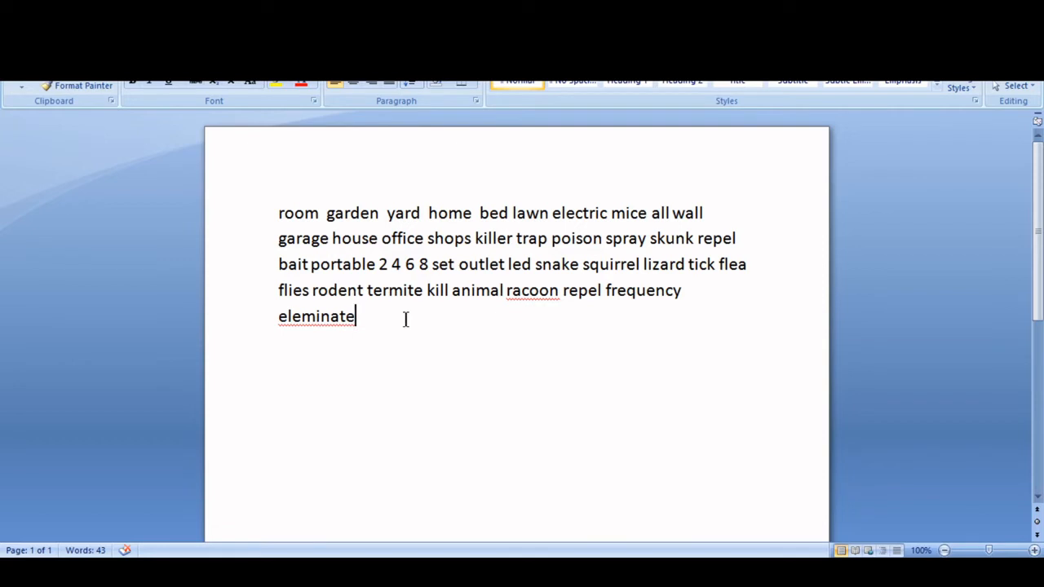
left_click(580, 569)
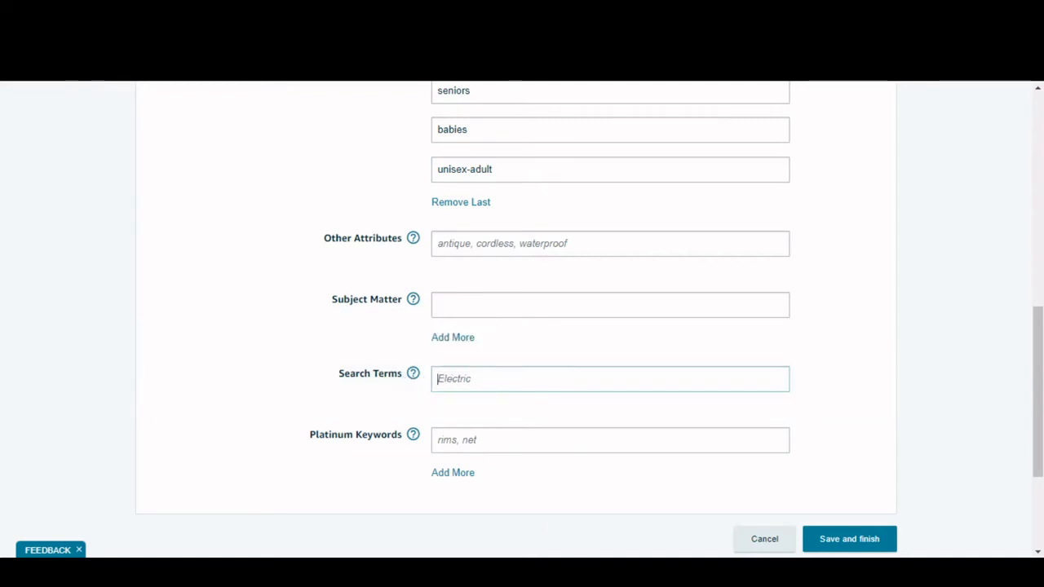
Step: Switch to the Word document and delete the word "snake" from the keyword list
mouse_move(670, 571)
left_click(372, 571)
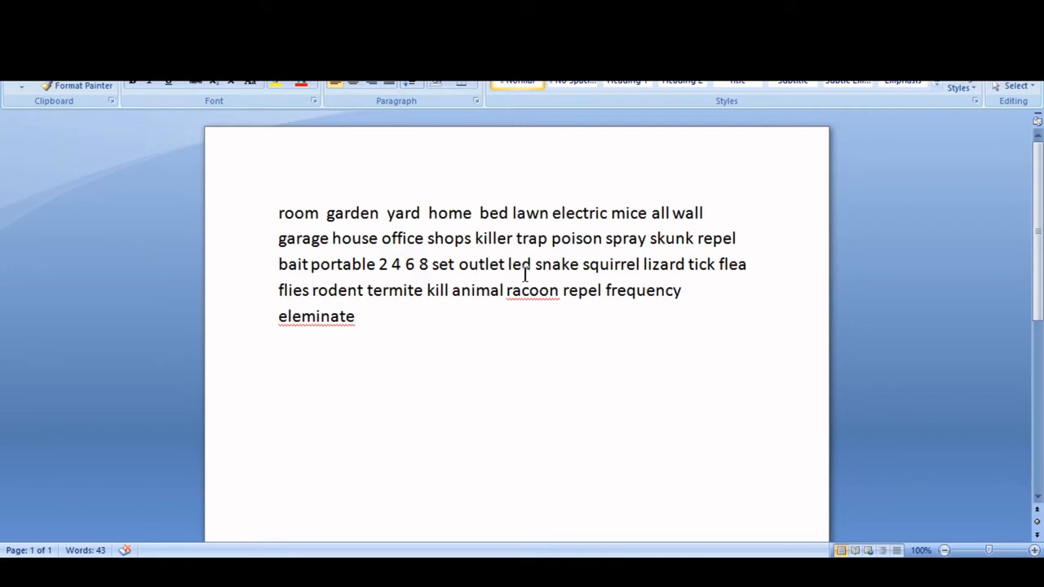
left_click(579, 266)
key("BackSpace")
key("BackSpace")
key("BackSpace")
key("BackSpace")
key("BackSpace")
key("BackSpace")
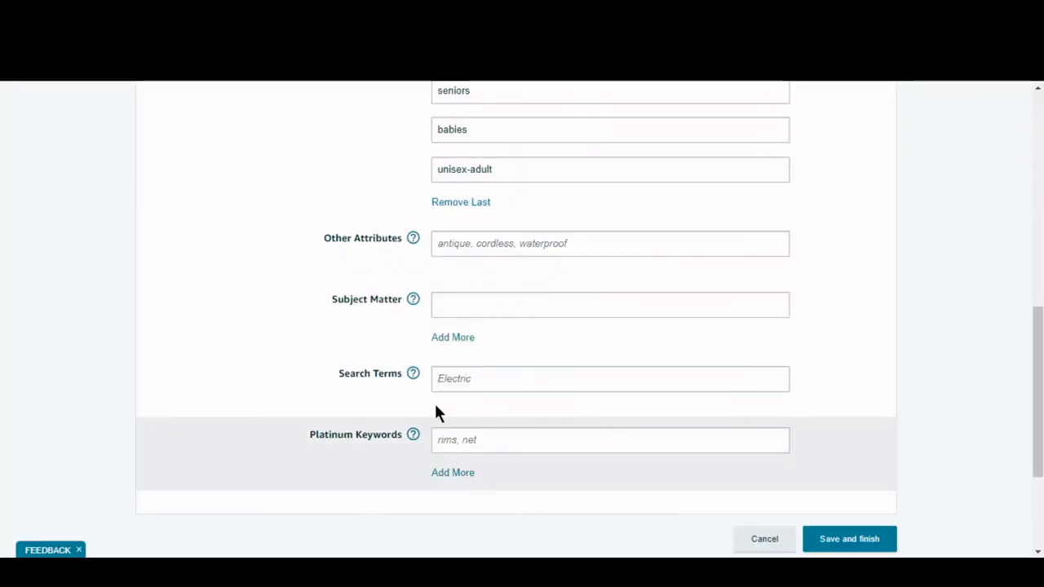
Step: Copy the entire keyword list, from "room" to "eleminate", in the Word document
mouse_move(416, 377)
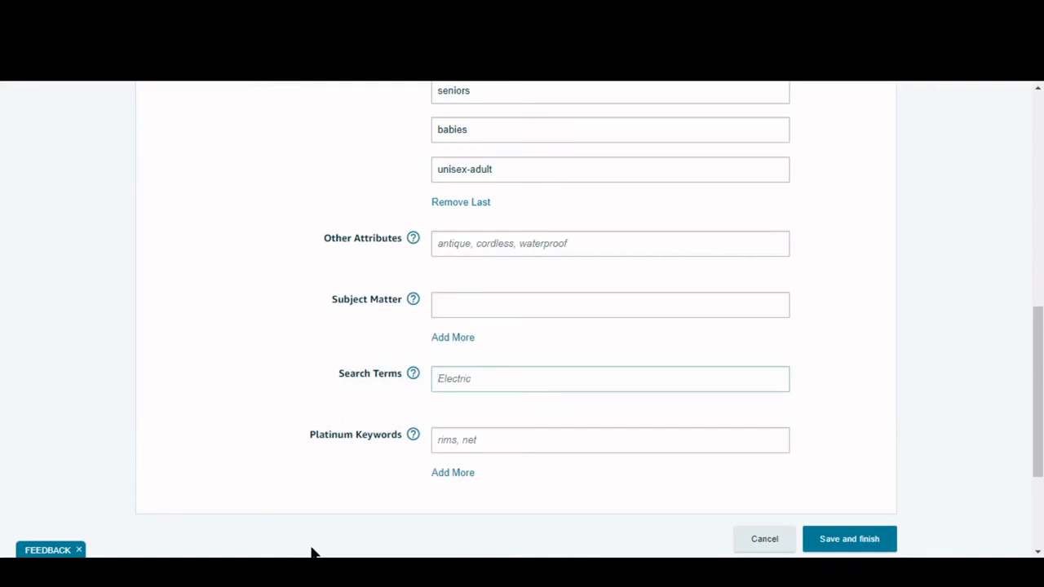
left_click(364, 553)
left_click(410, 419)
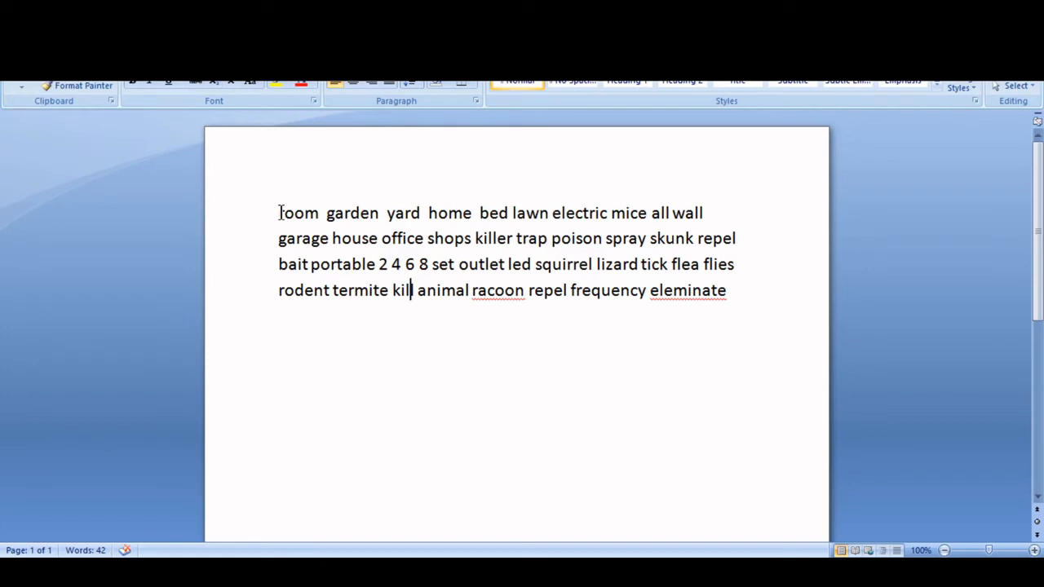
left_click_drag(279, 212, 728, 291)
right_click(641, 246)
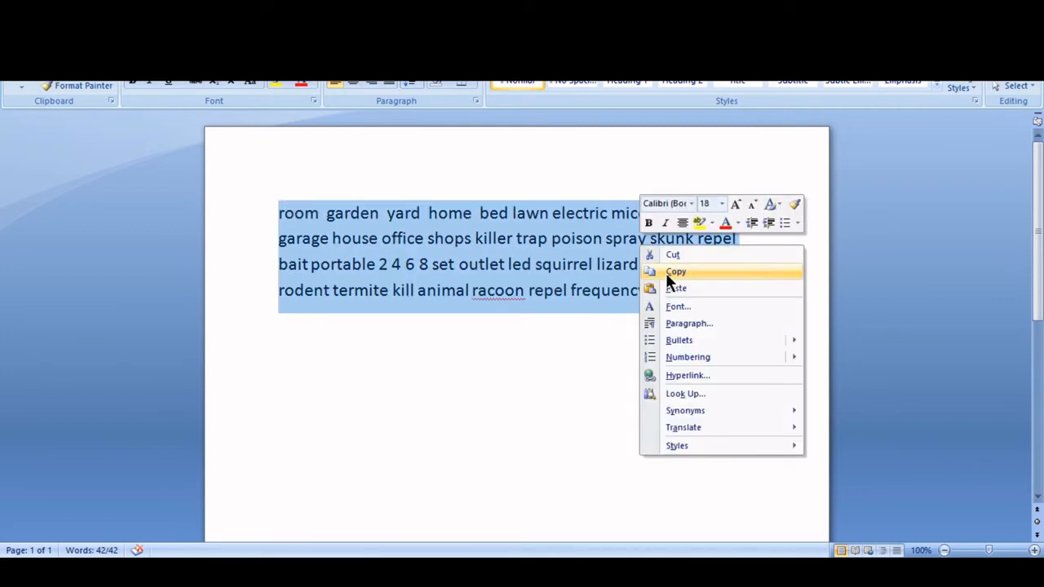
left_click(667, 274)
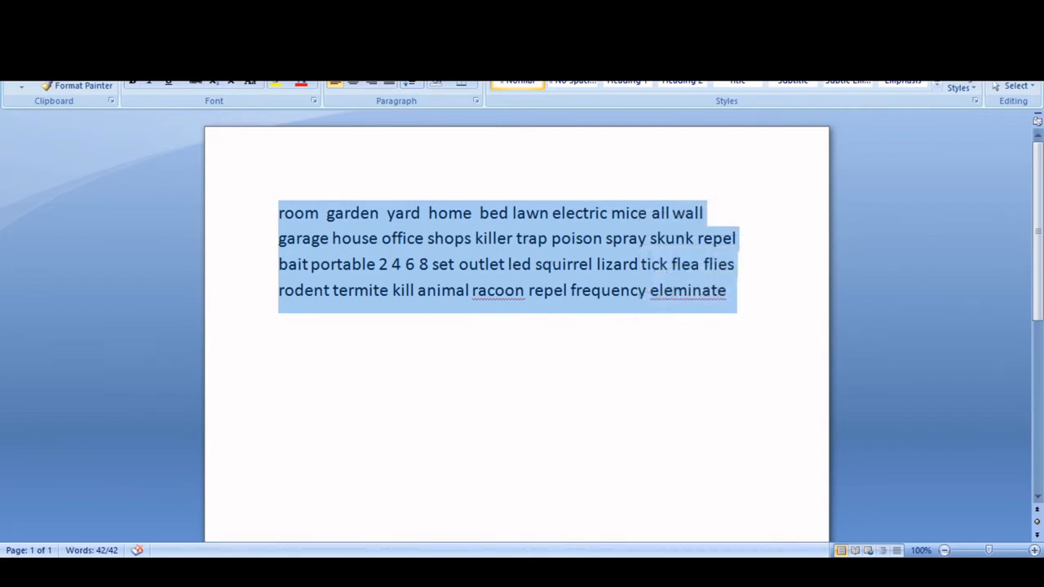
Step: Switch back to the Seller Central listing and paste the copied keyword list into Search Terms
mouse_move(579, 571)
left_click(579, 571)
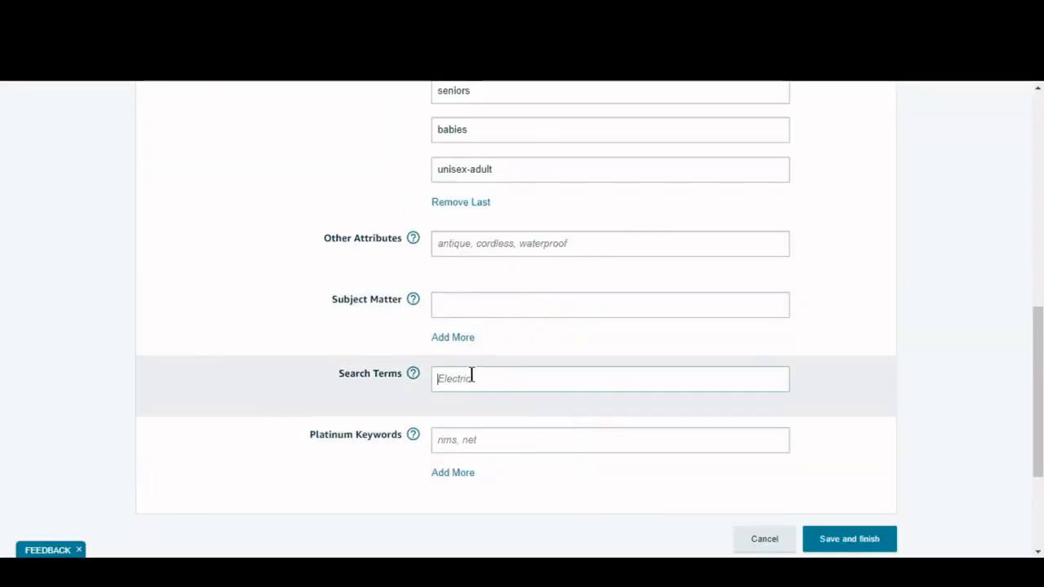
right_click(471, 377)
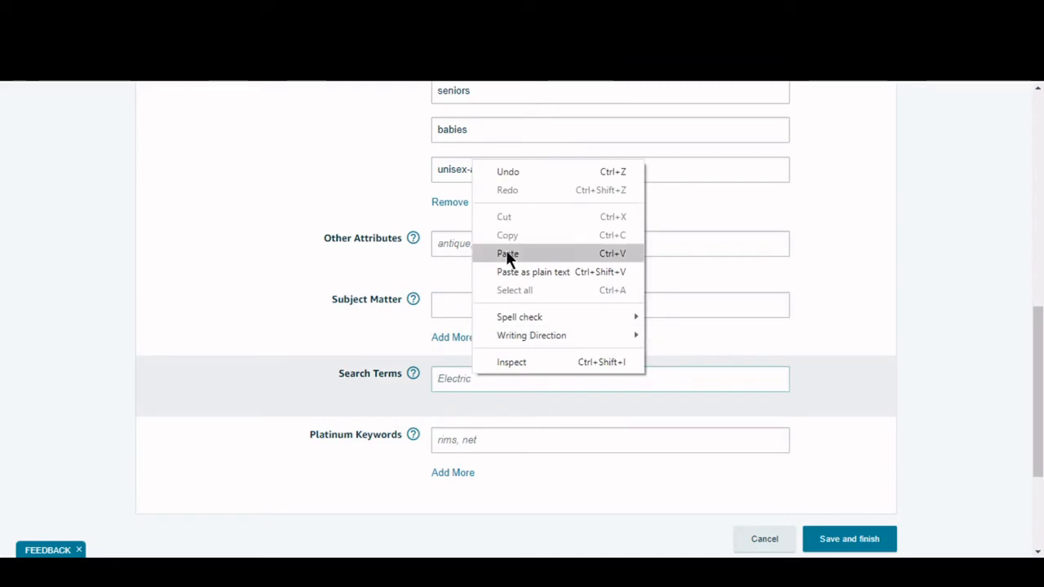
left_click(507, 254)
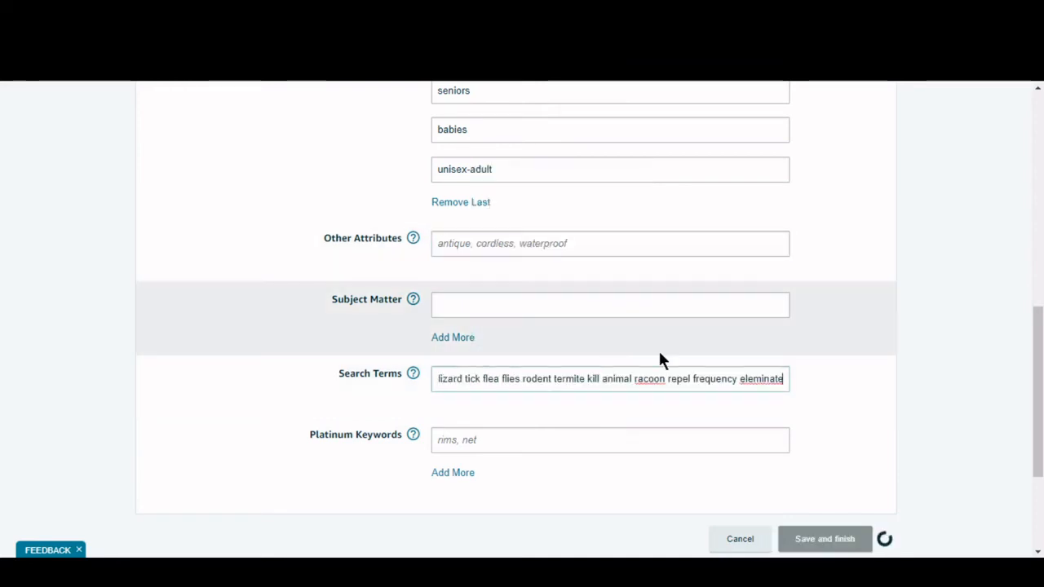
left_click(774, 388)
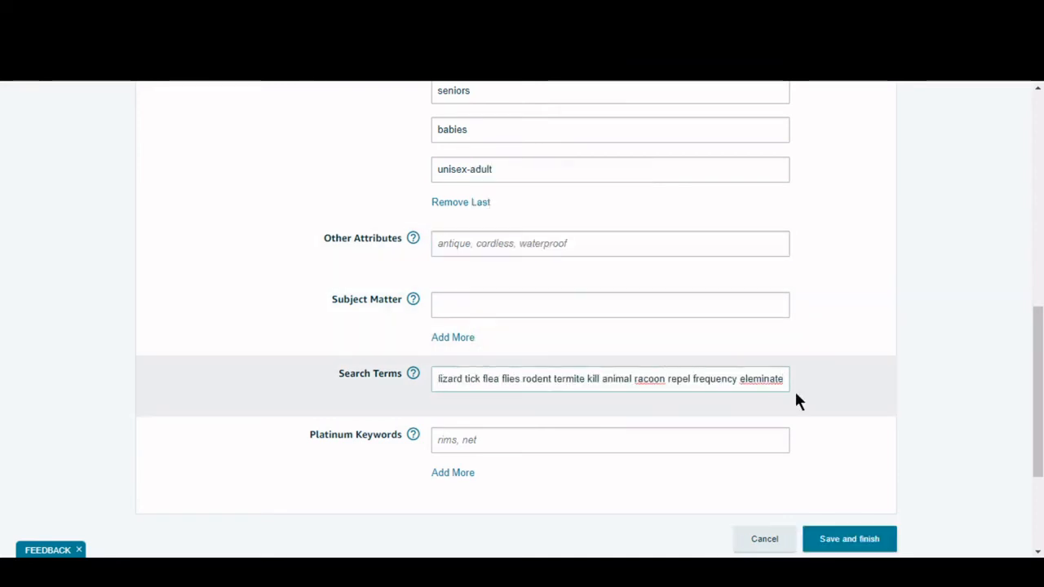